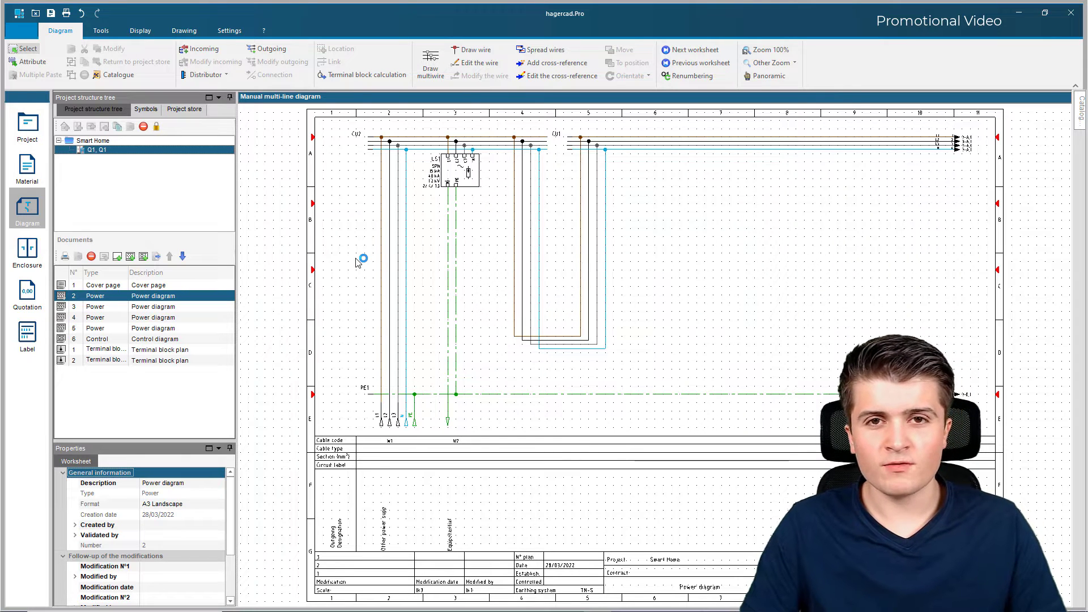
- Create the enclosure layout diagram for the location with the basic technical summary and without the automatic calculation
left_click(33, 249)
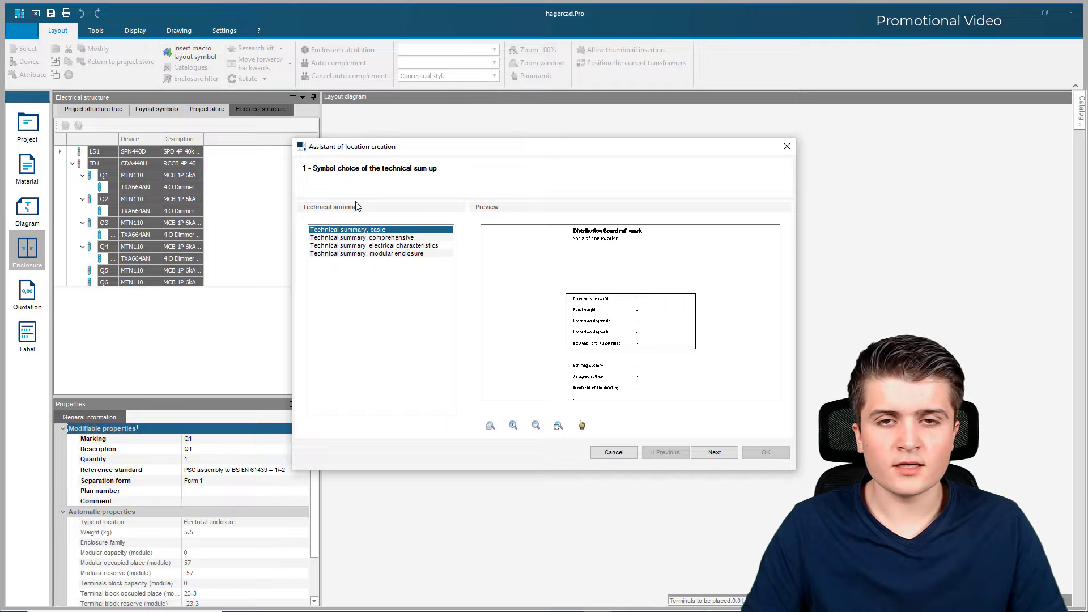
left_click(389, 238)
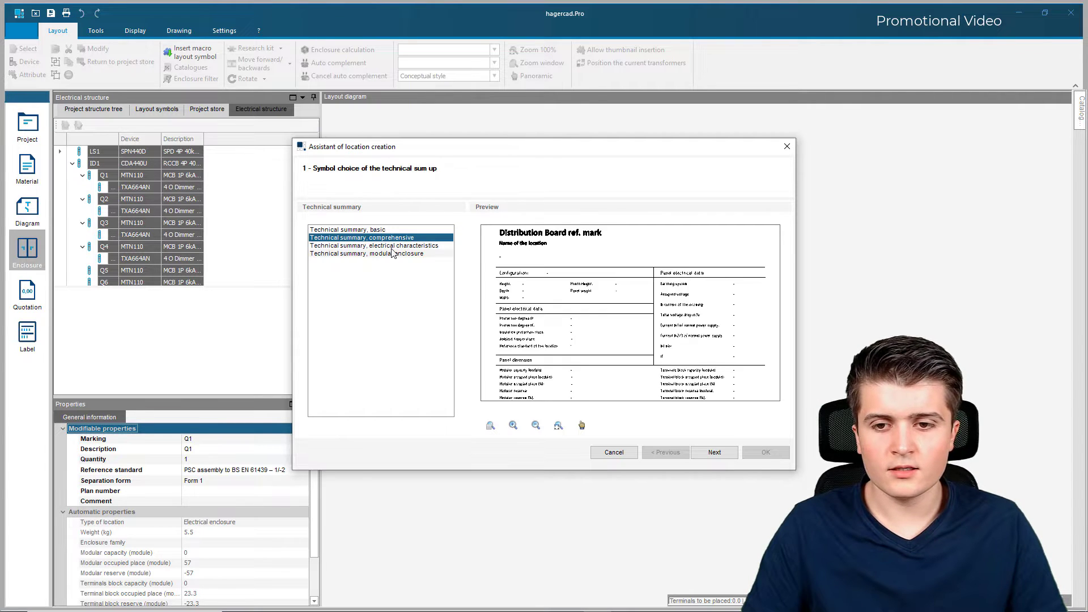
left_click(391, 245)
left_click(392, 253)
left_click(448, 230)
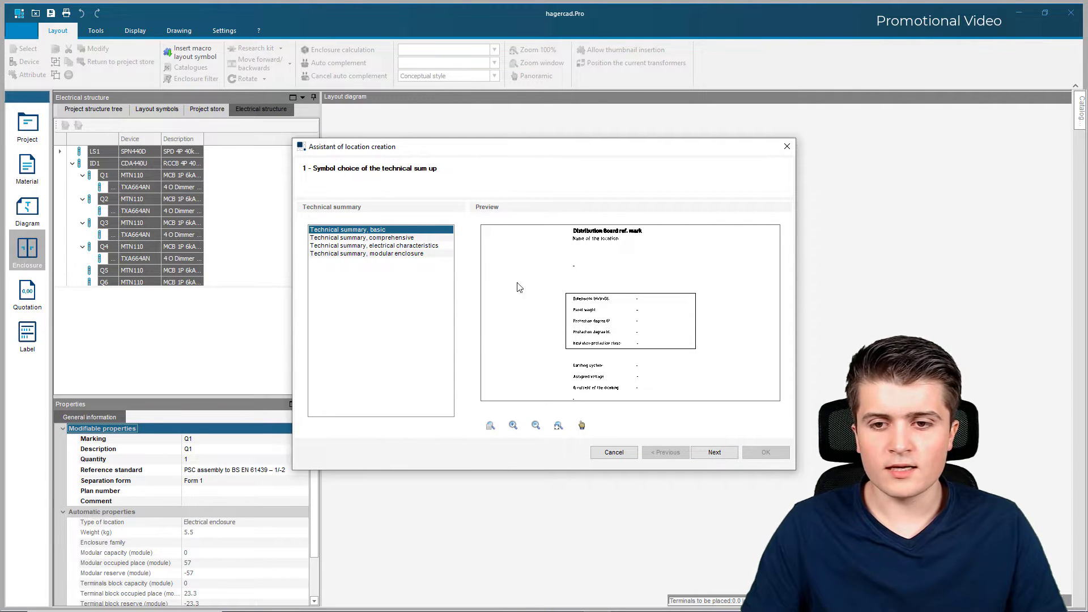
left_click(714, 452)
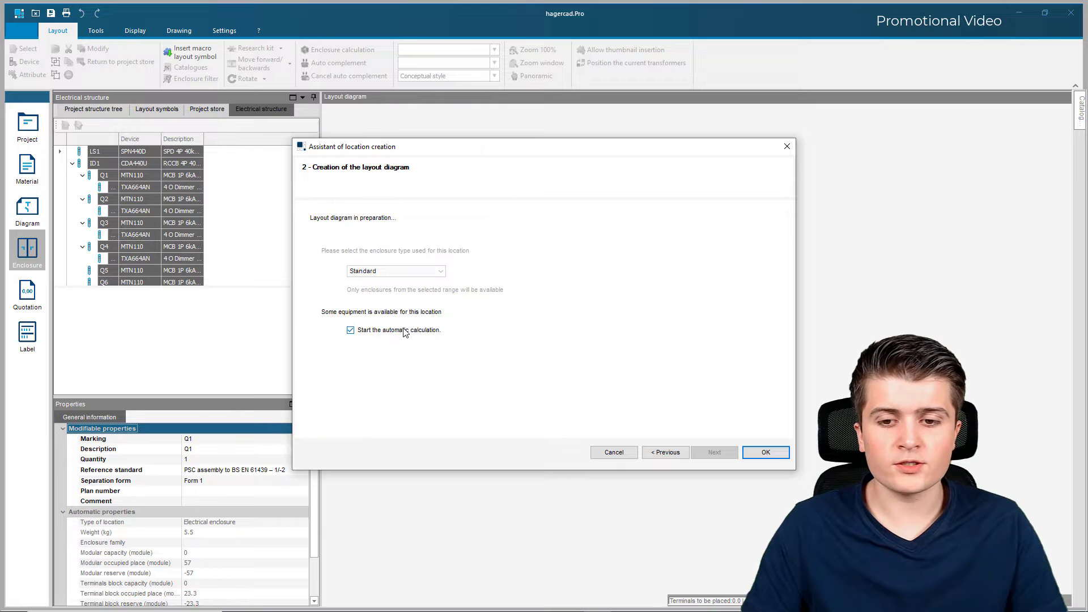
left_click(351, 330)
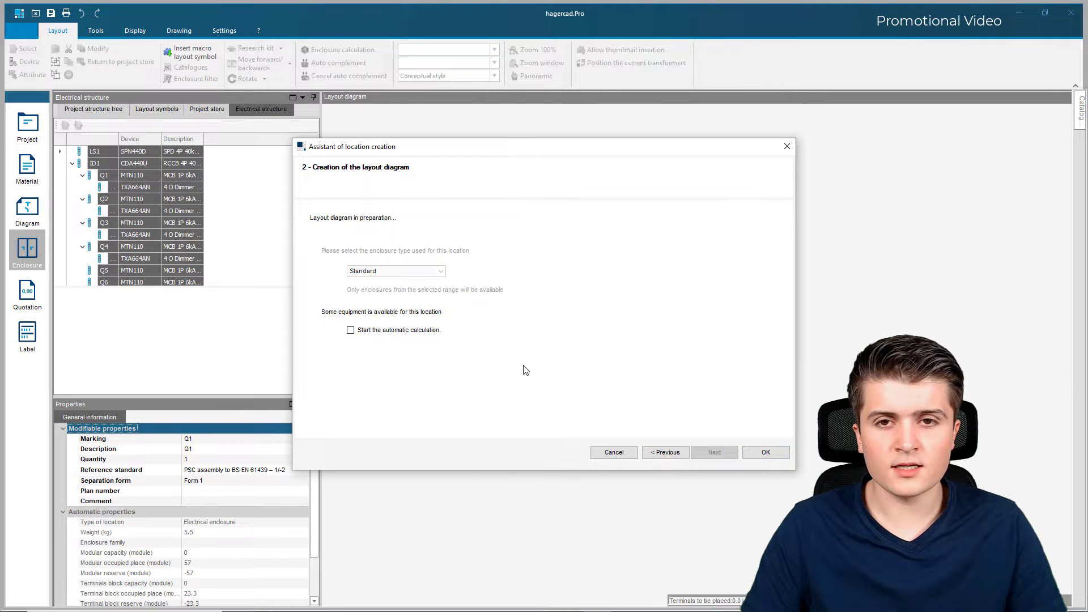
left_click(765, 452)
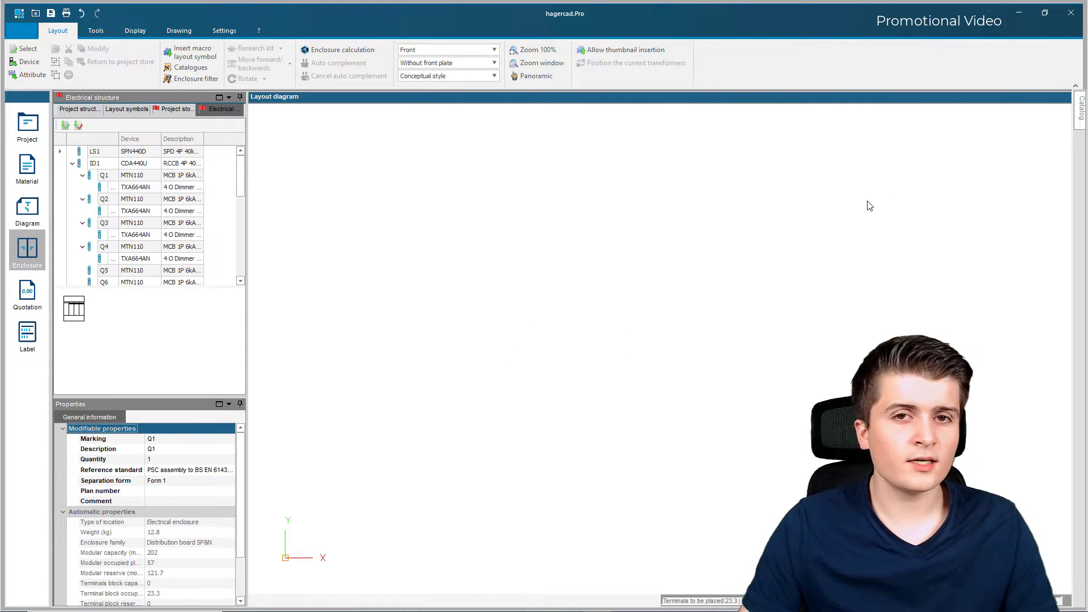
- Select the surface-mounted IP44 FW board among the distribution boards in the Hager catalogue
left_click(1080, 111)
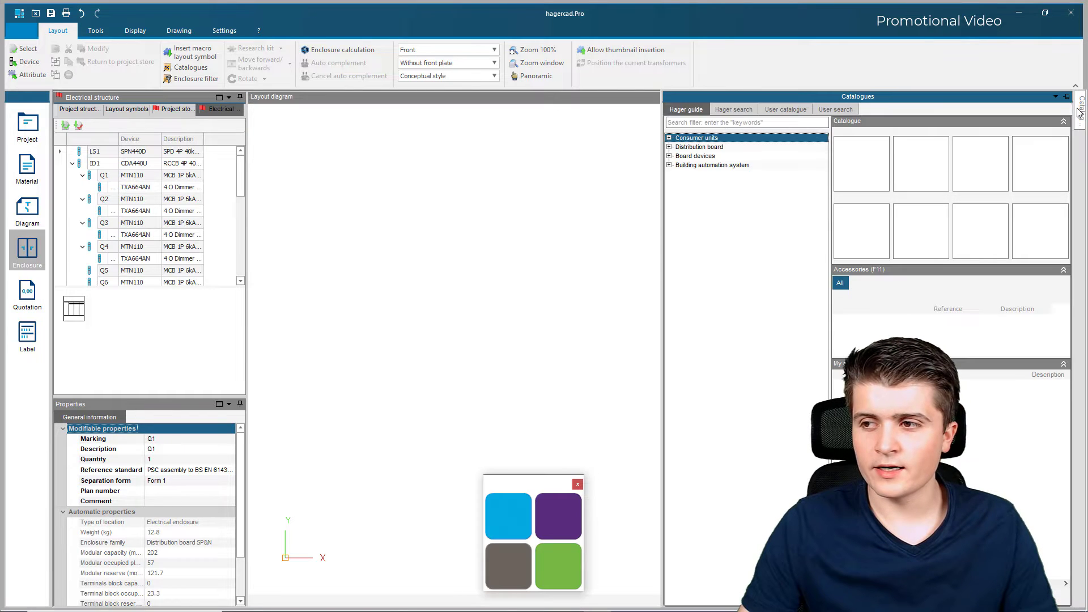
left_click(1080, 112)
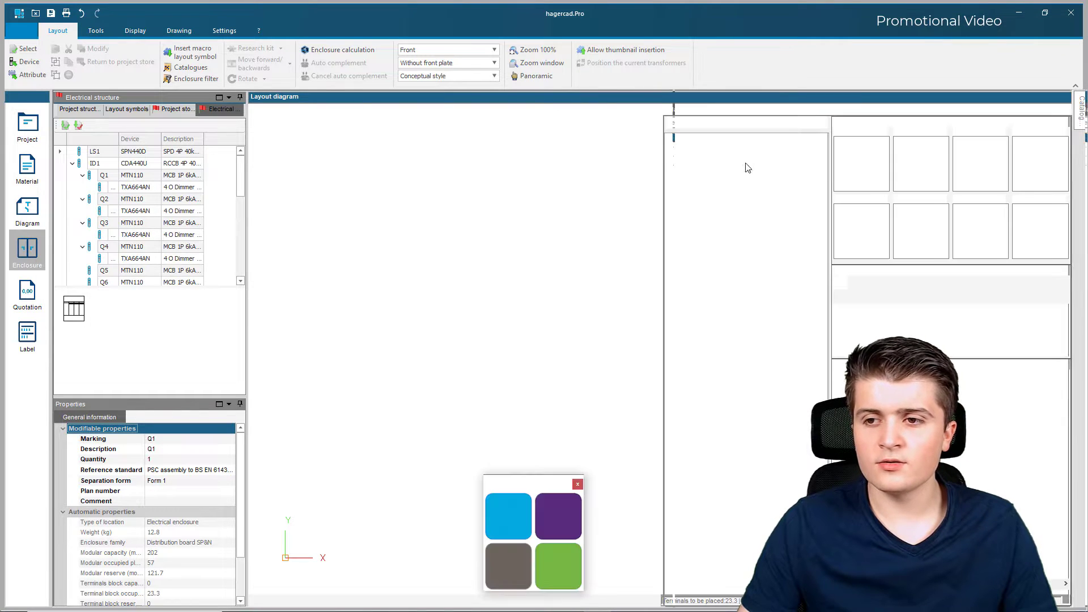
left_click(669, 138)
left_click(669, 183)
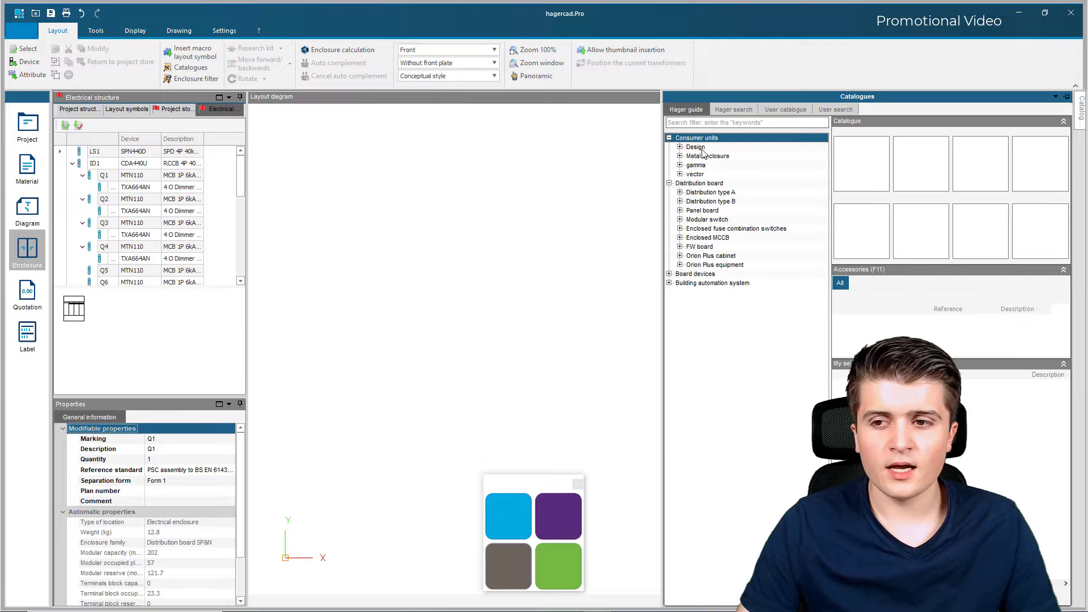
left_click(680, 248)
left_click(728, 256)
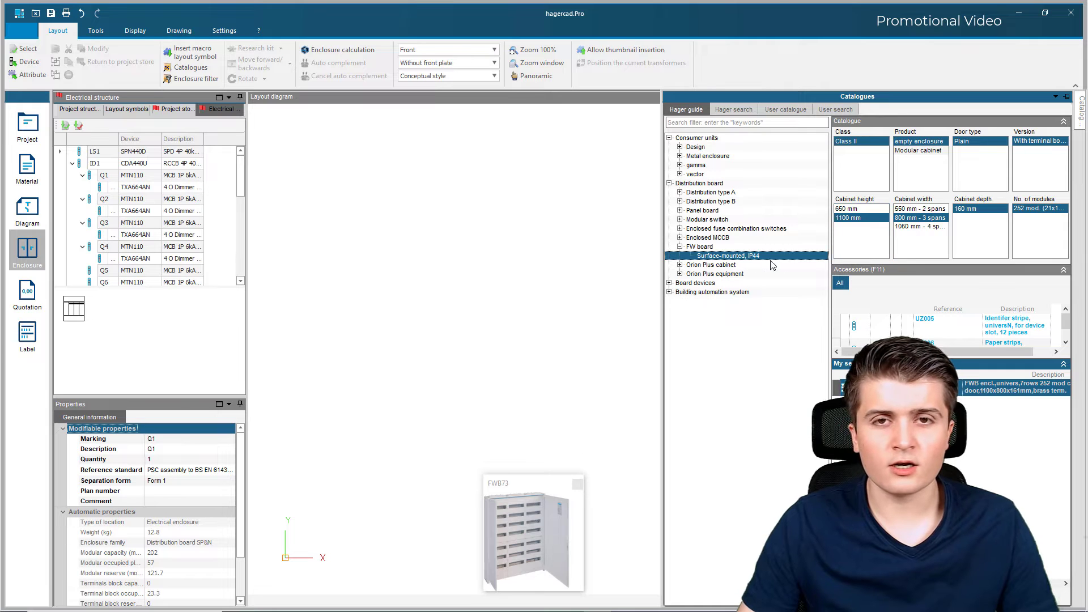
- Configure the FW board as a modular cabinet with 650 mm height and place it in the layout diagram
left_click(910, 150)
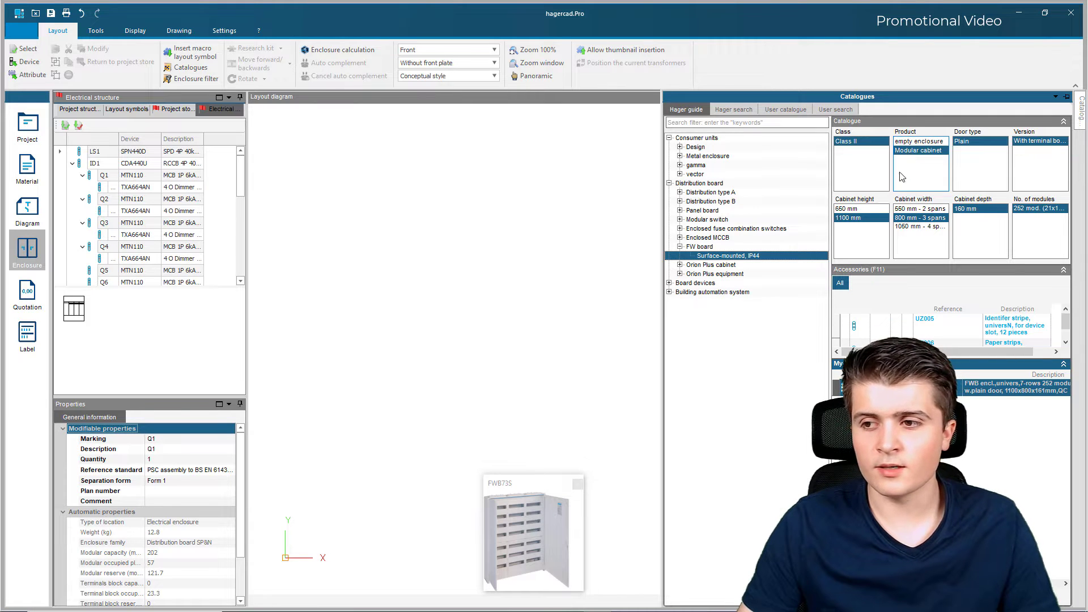
left_click(861, 209)
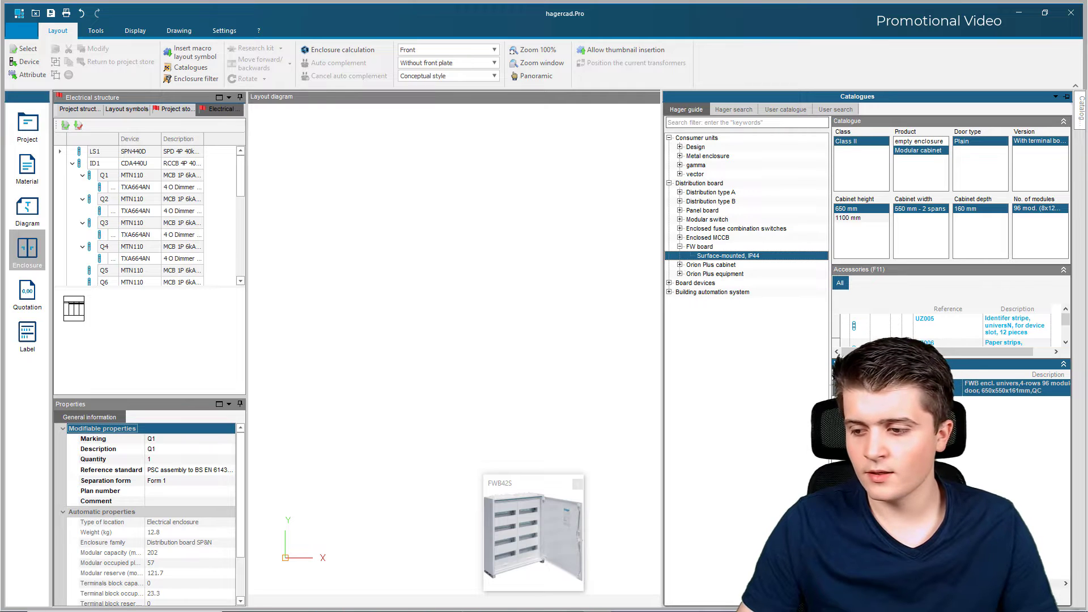
mouse_move(1014, 386)
left_mouse_down()
mouse_move(679, 340)
mouse_move(474, 297)
left_mouse_up()
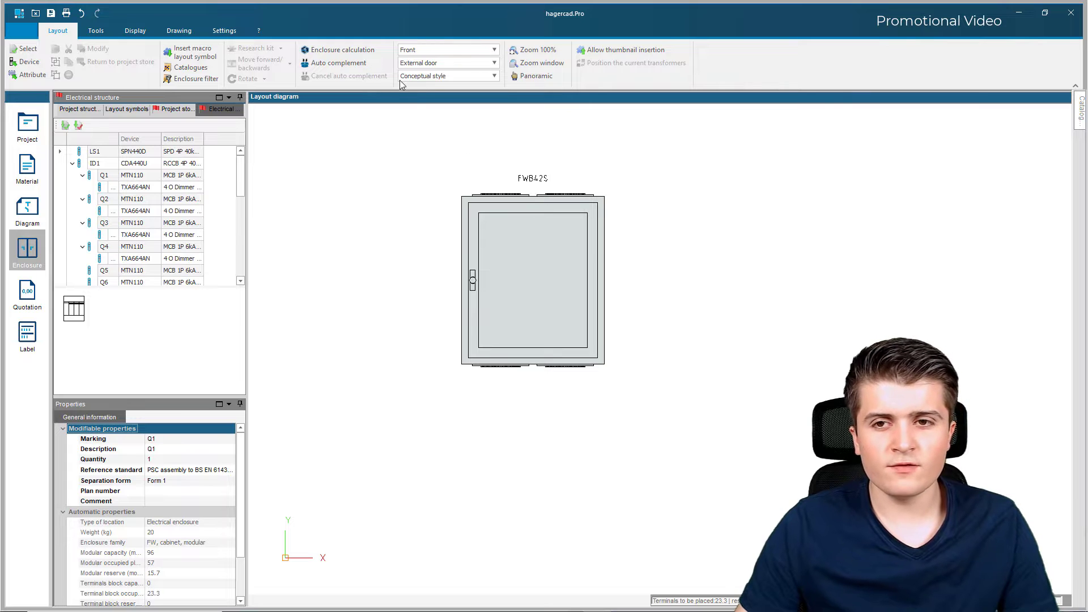
- Show the cabinet with its front plate, and switch the display to Without front plate to expose the rails
left_click(445, 50)
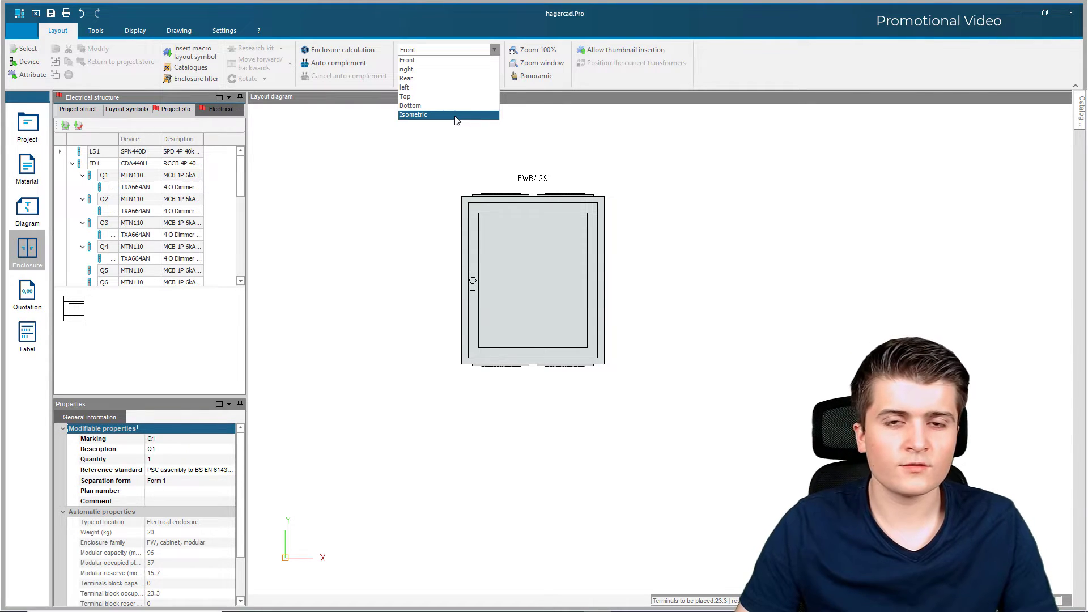
left_click(422, 157)
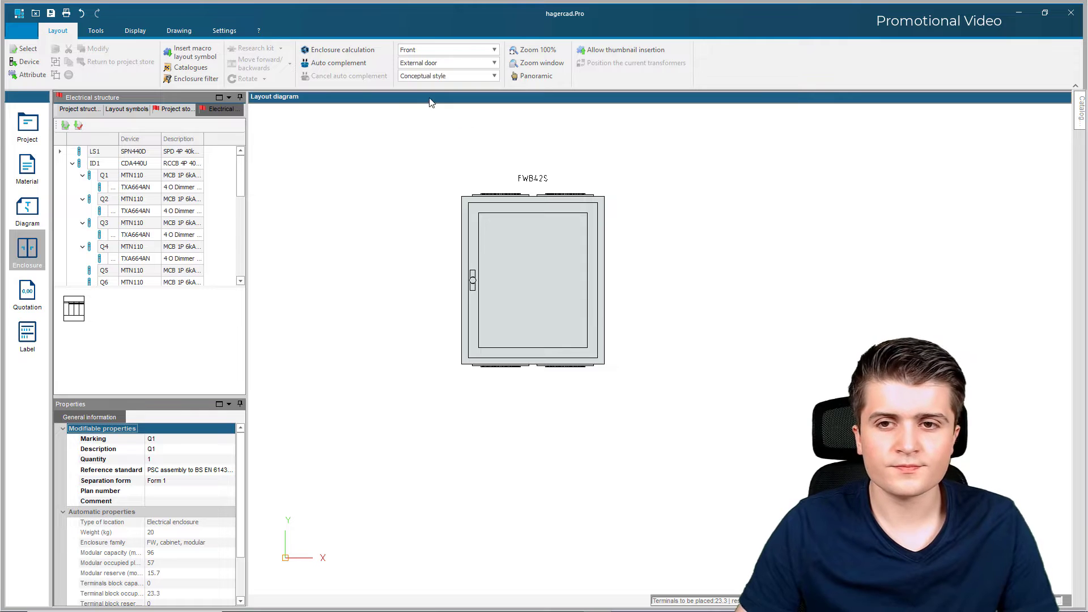
left_click(435, 65)
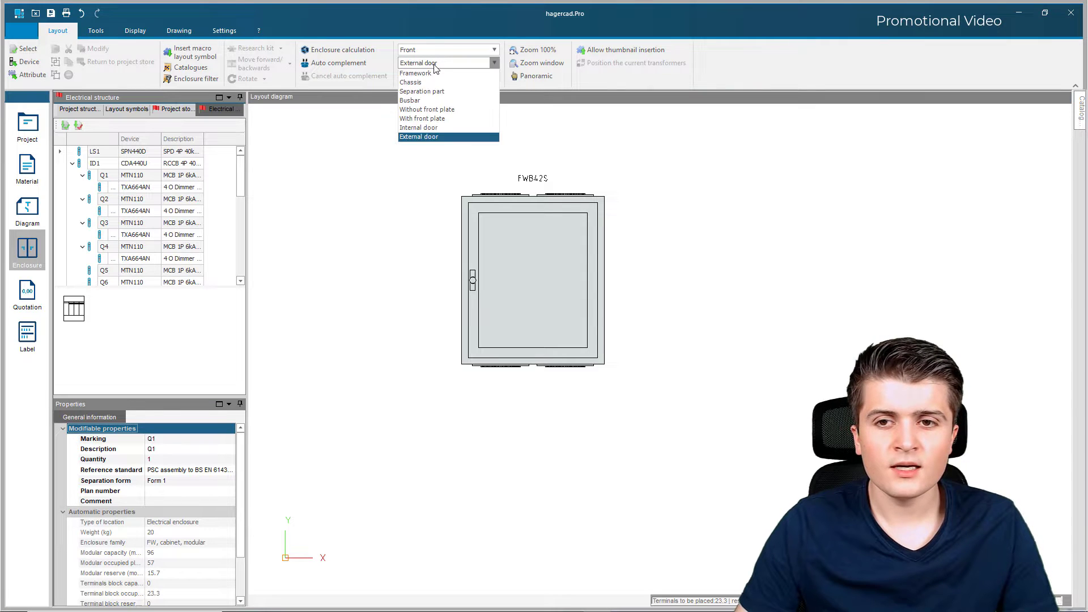
left_click(447, 118)
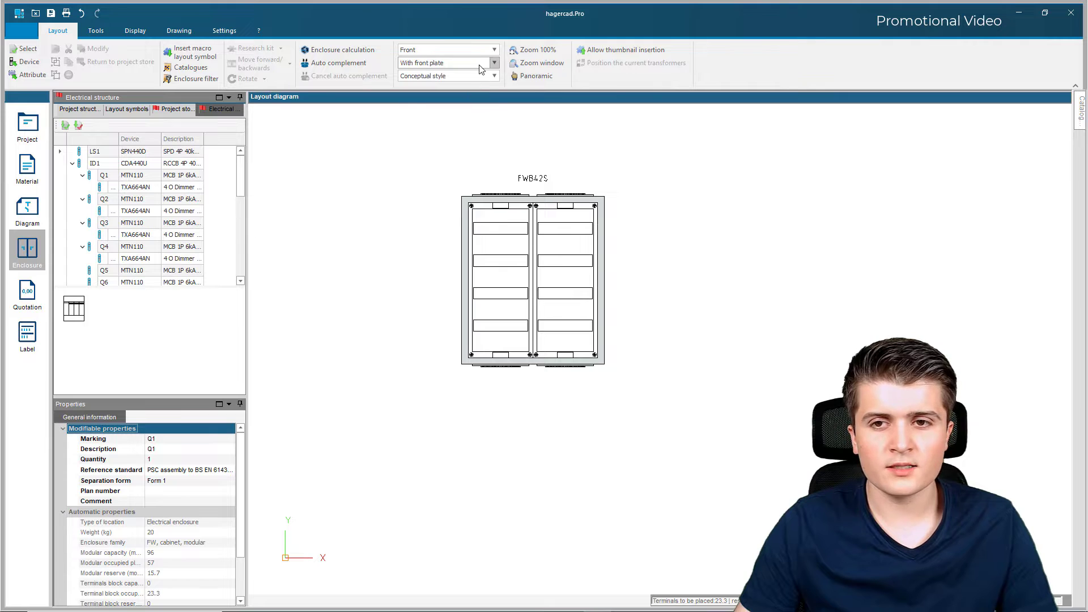
left_click(487, 63)
left_click(487, 109)
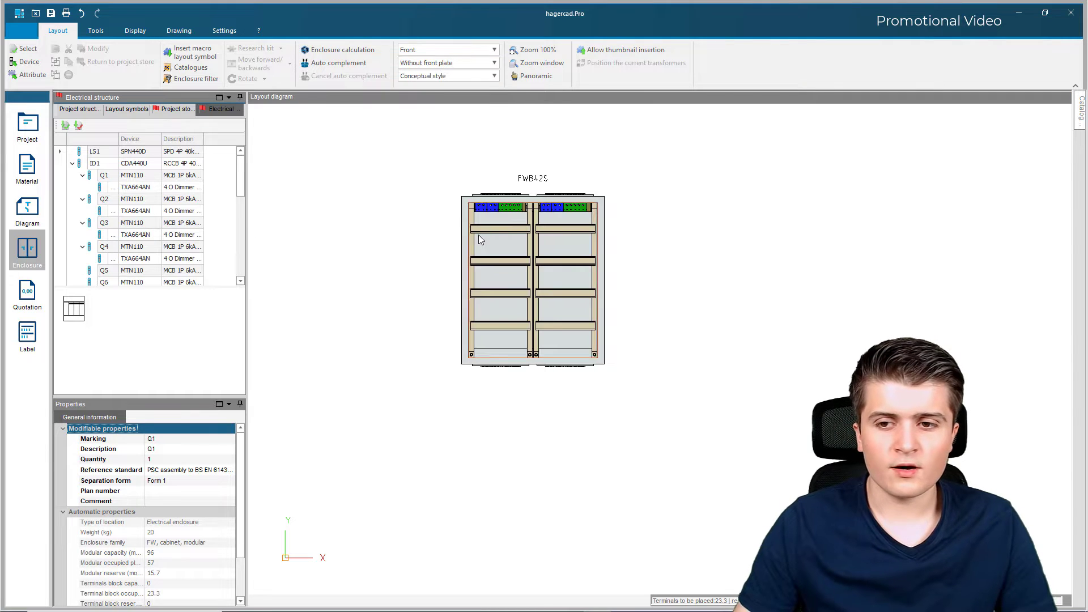
left_click(506, 244)
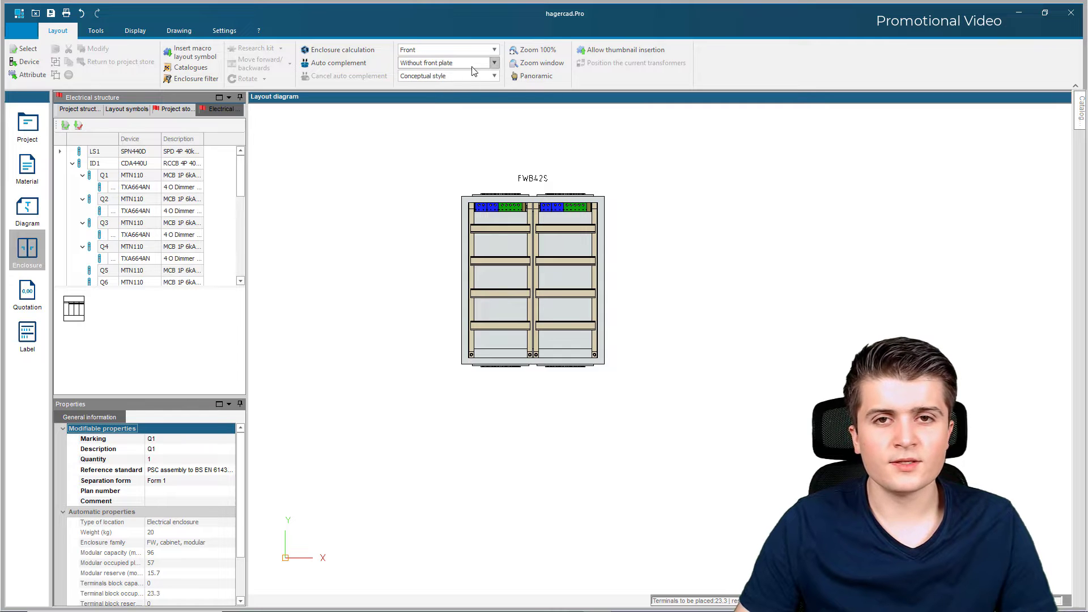
- Display the open cabinet in Realistic style from the Isometric view
left_click(492, 76)
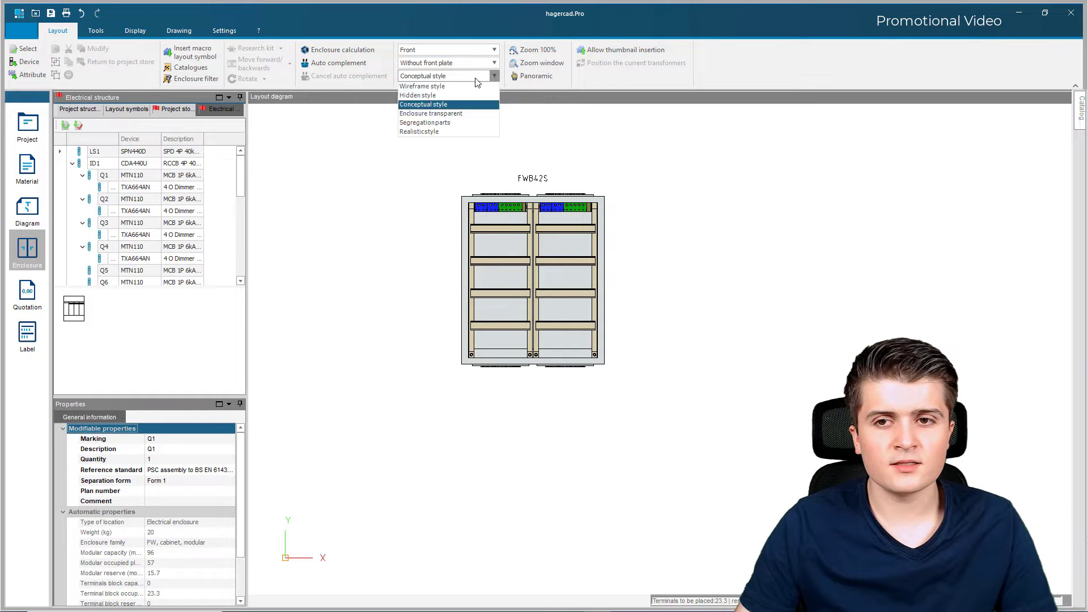
left_click(460, 132)
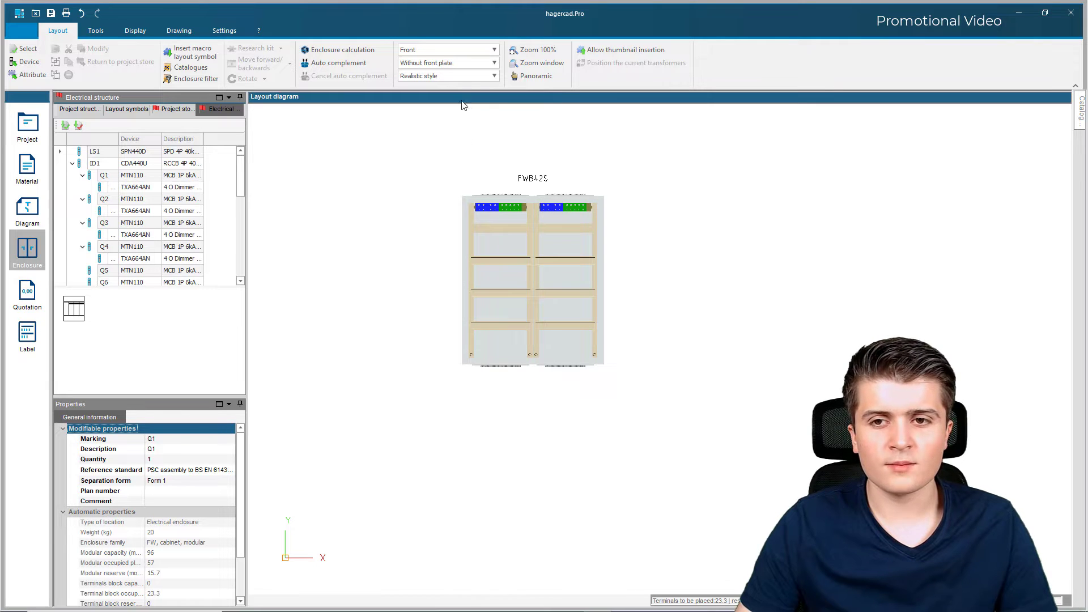
left_click(491, 50)
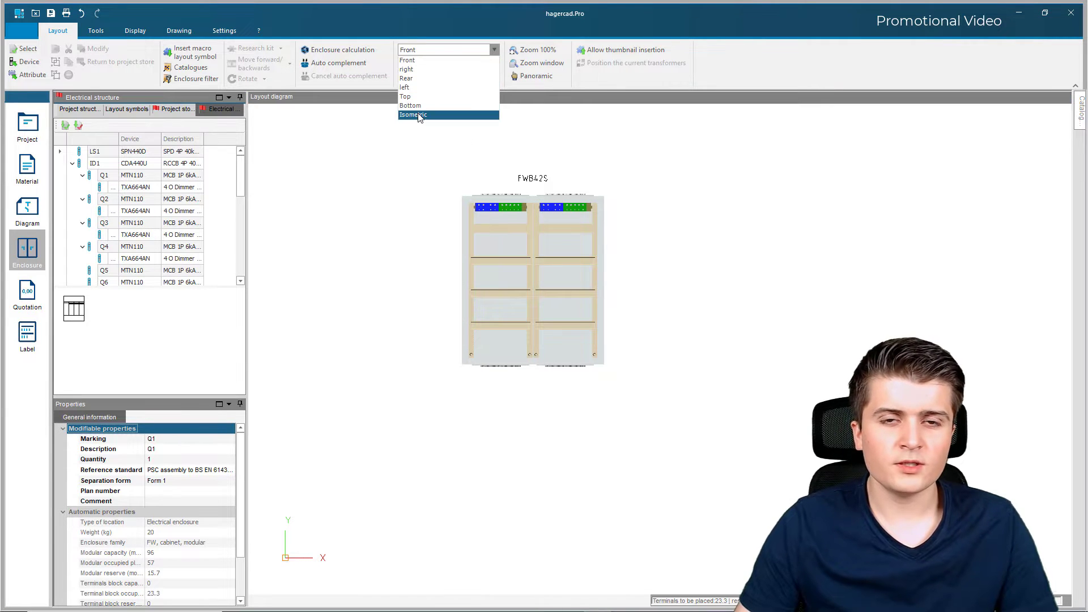
left_click(414, 114)
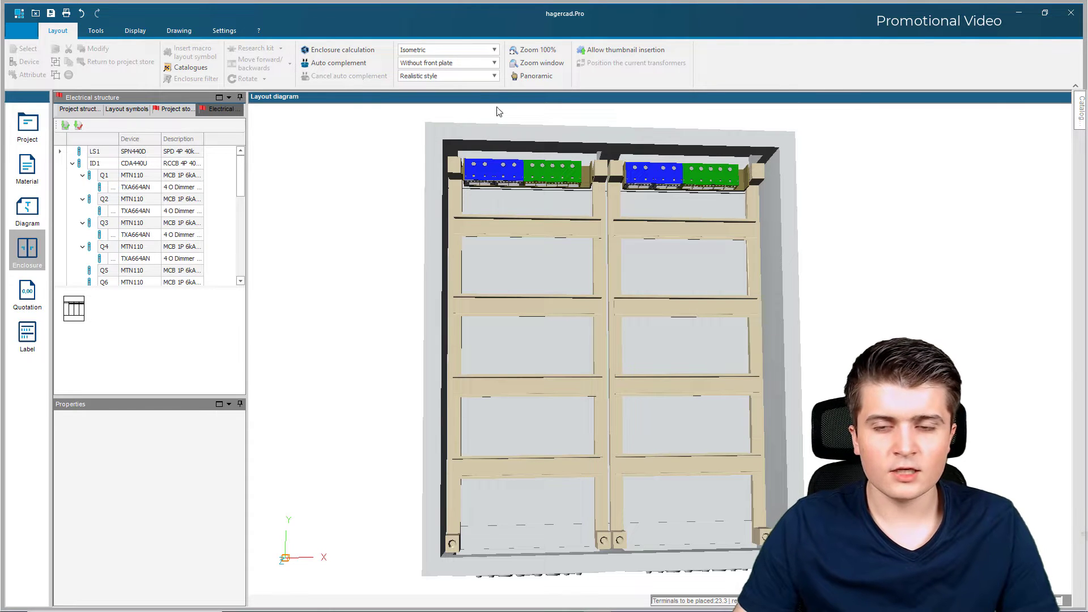
- Return the cabinet display to the Front view in Conceptual style
left_click(462, 50)
left_click(461, 61)
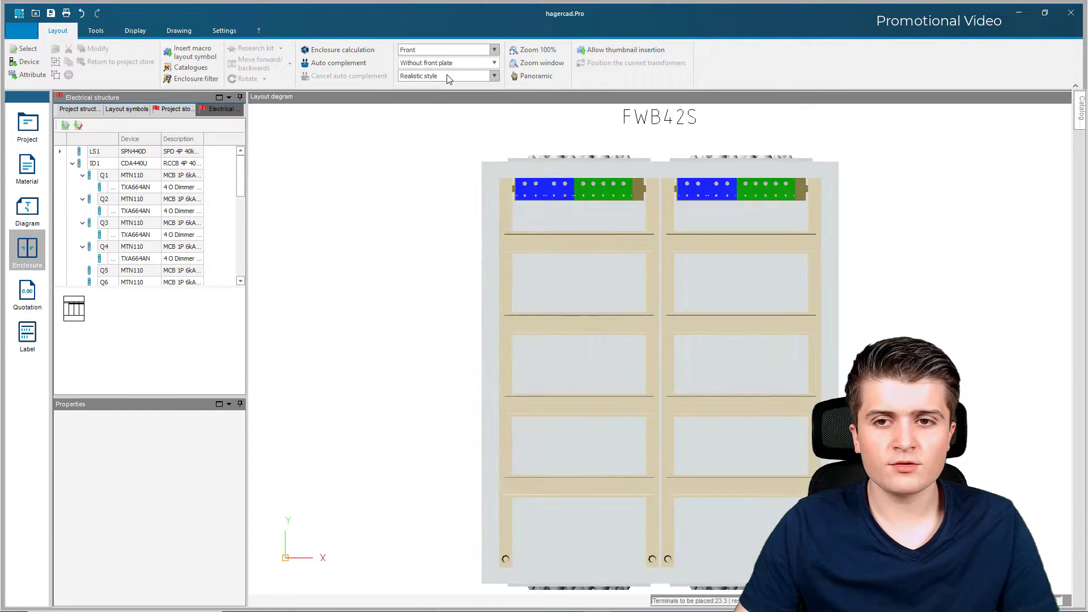
left_click(447, 75)
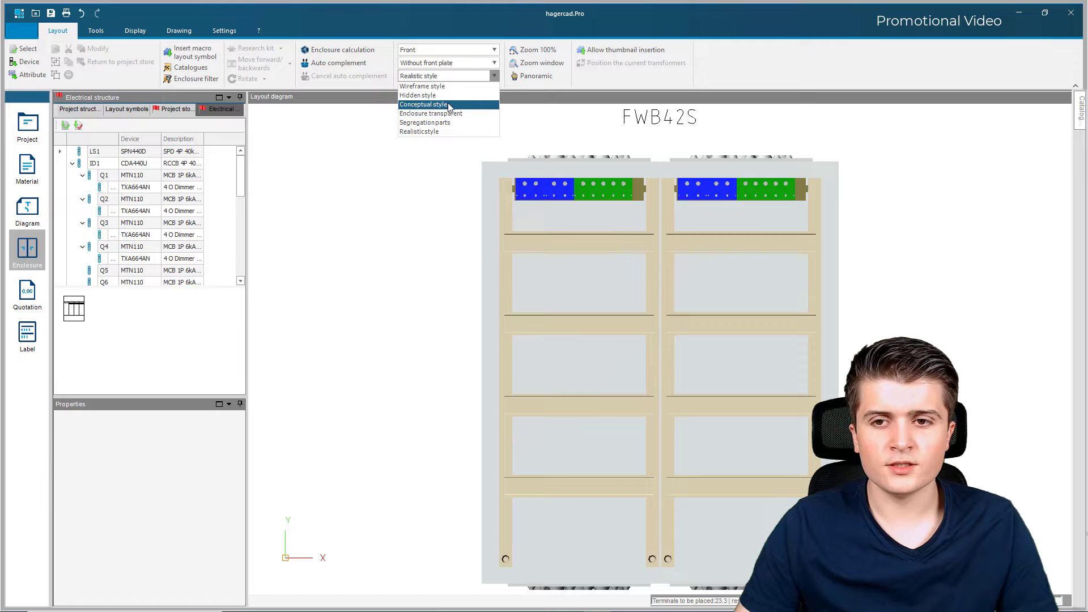
left_click(449, 105)
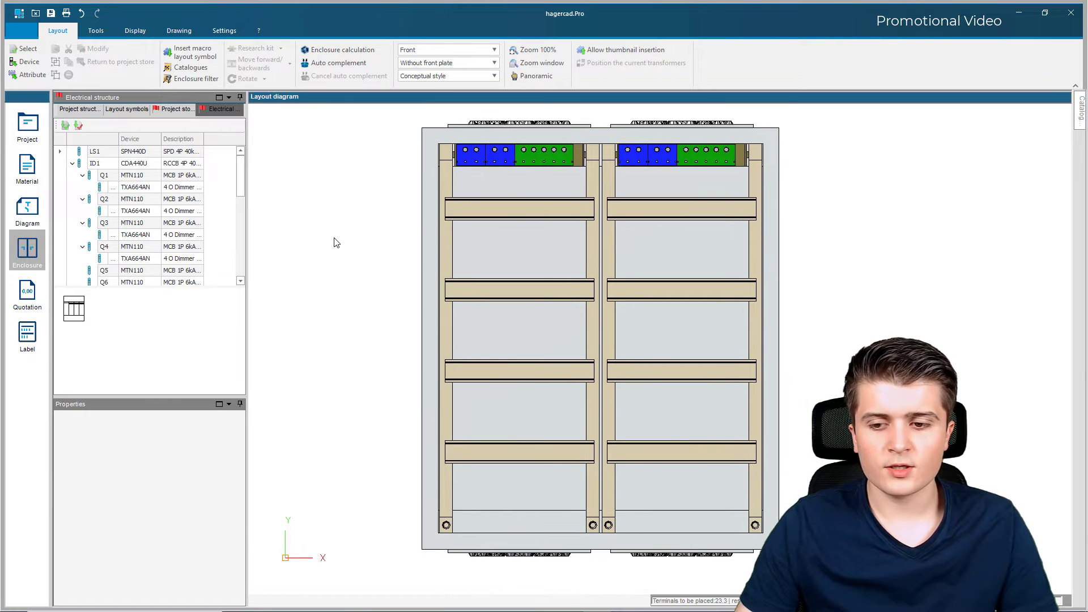
scroll(669, 233, "down", 1)
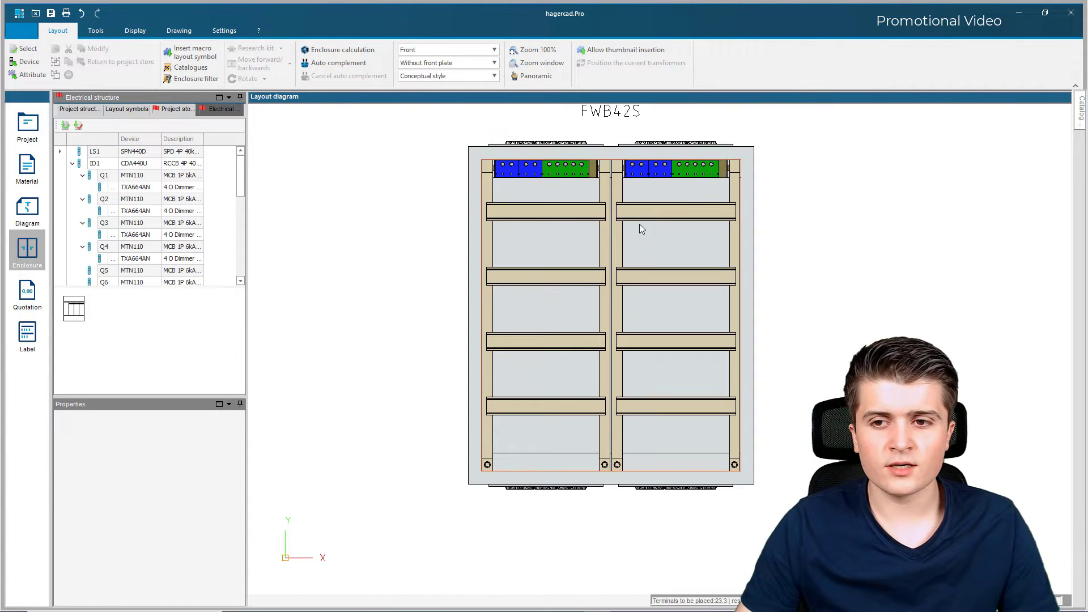
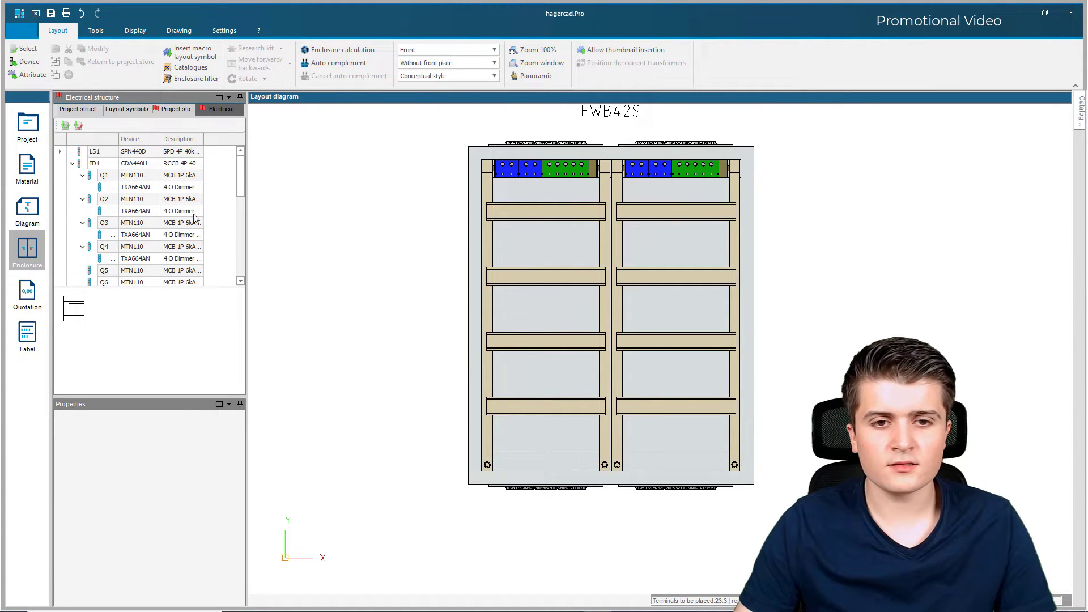
- Mount surge protector LS1 at the start of the left column's lowest rail and RCCB ID1 on the rail above it
left_click(95, 151)
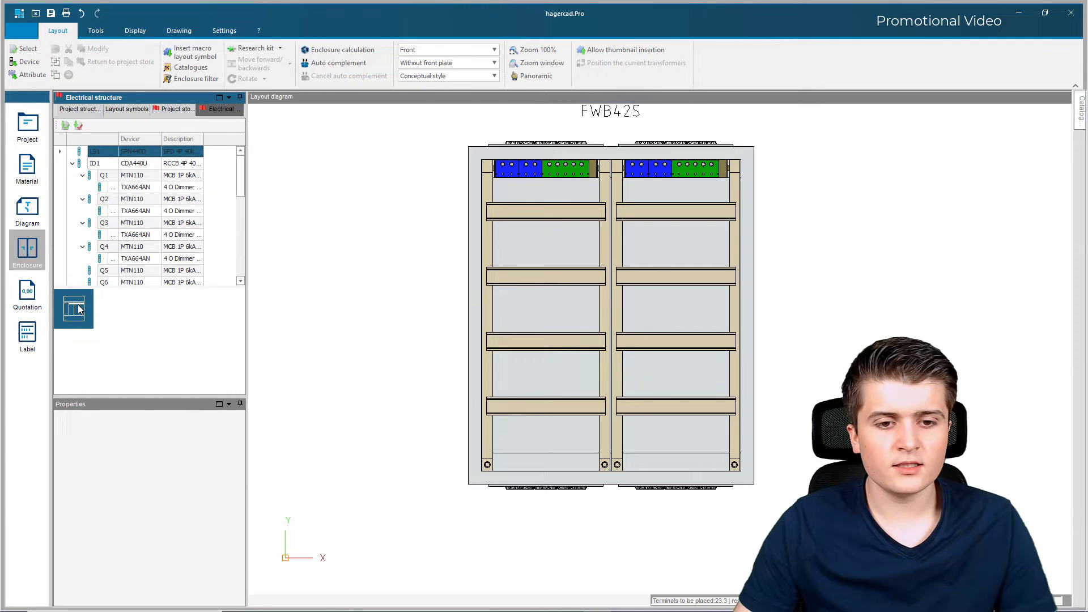
left_click_drag(79, 303, 513, 422)
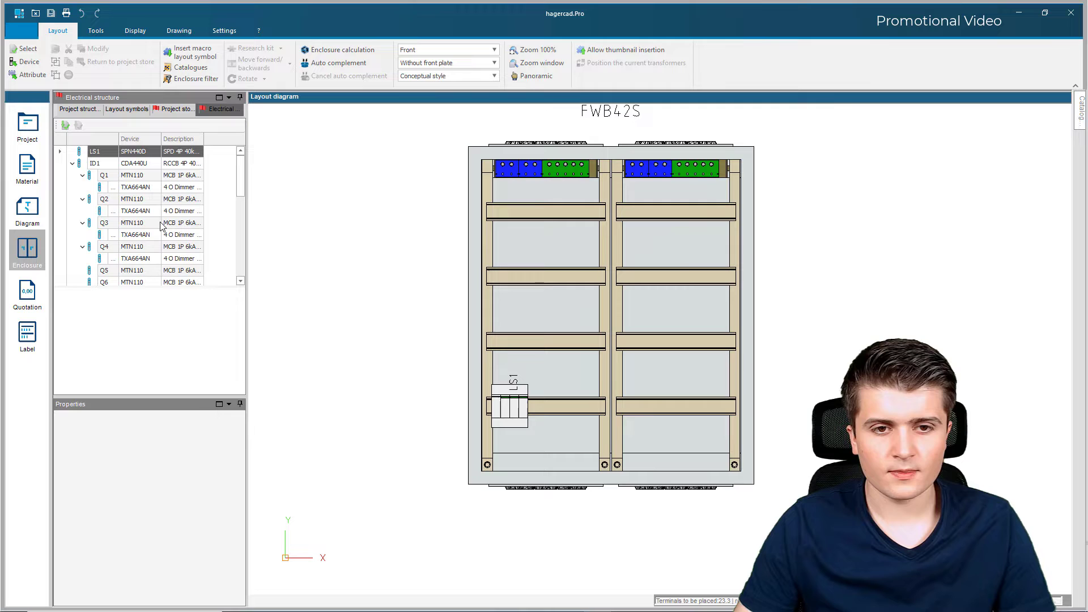
left_click_drag(149, 164, 497, 347)
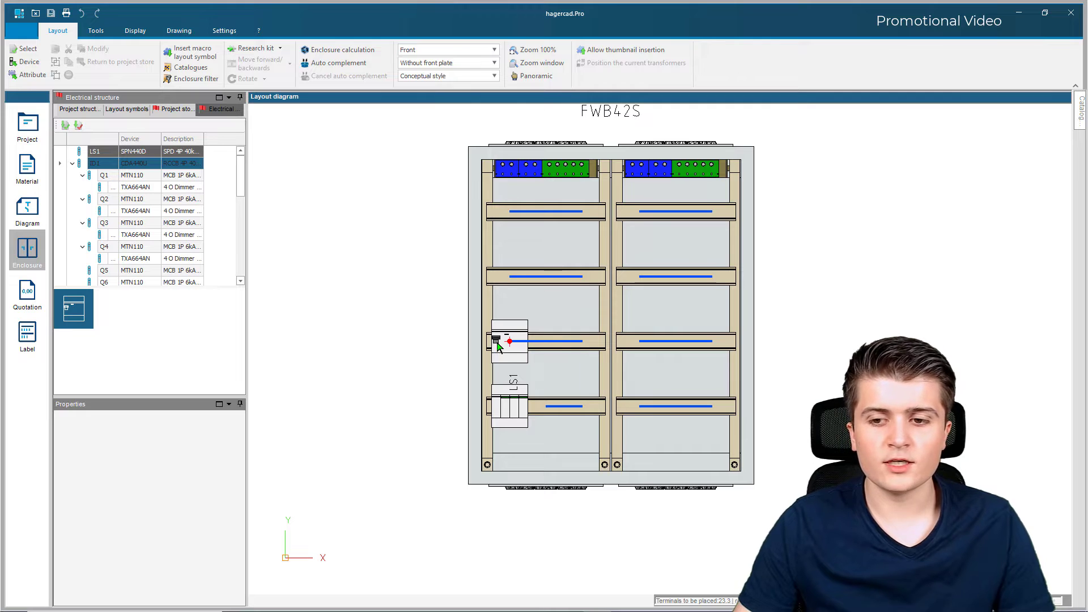
left_click_drag(497, 347, 497, 347)
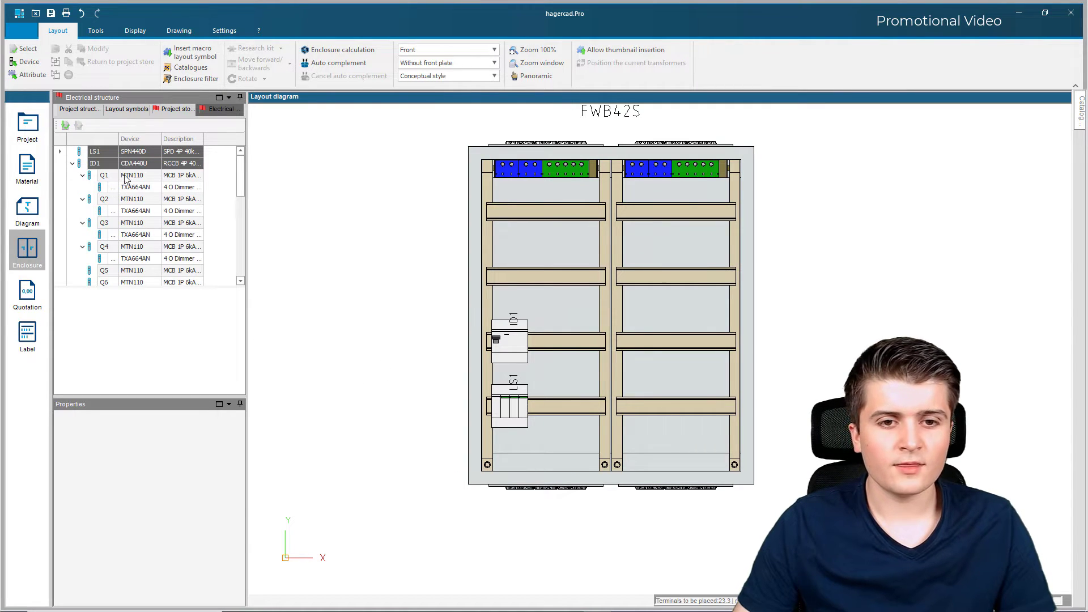
- Mount the TXA664AN dimmer and the TXA206C output module P1 side by side on the right column's second rail from the top
scroll(133, 198, "down", 1)
scroll(134, 196, "up", 1)
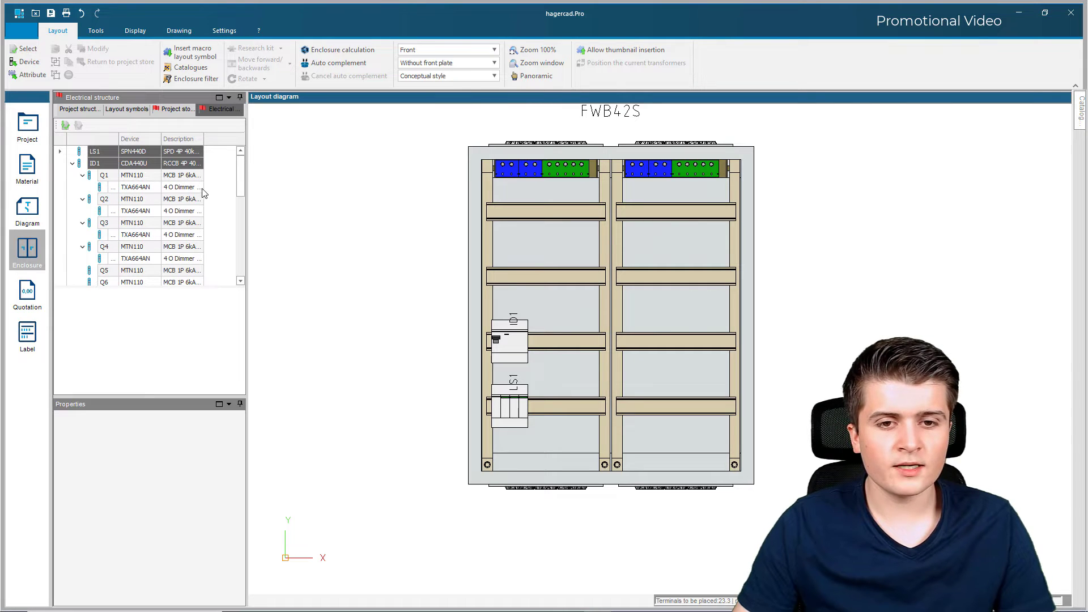
left_click_drag(164, 189, 655, 279)
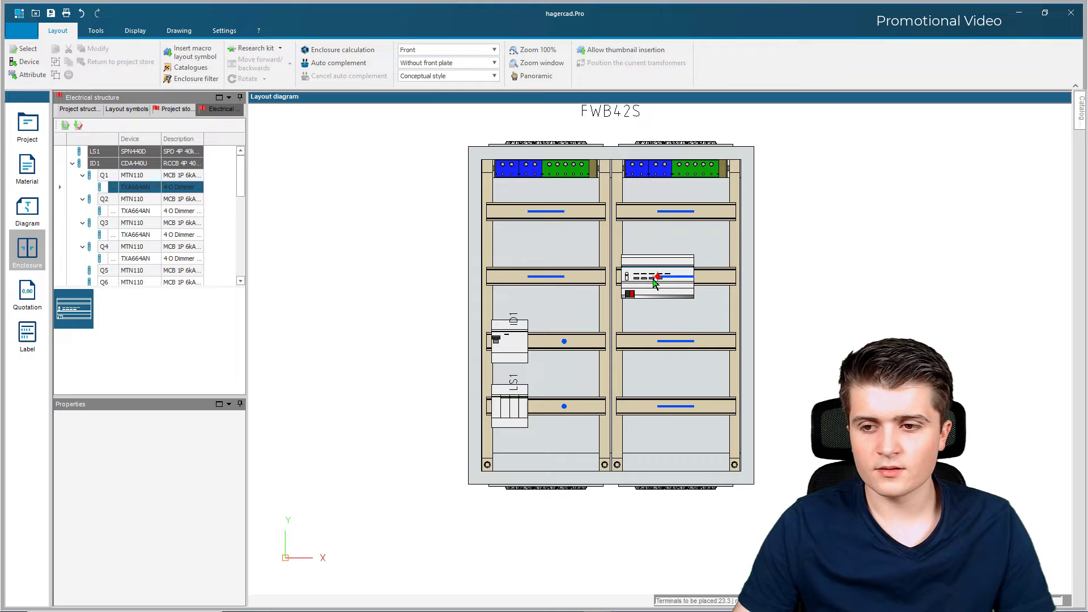
scroll(134, 236, "down", 3)
left_click_drag(162, 222, 712, 276)
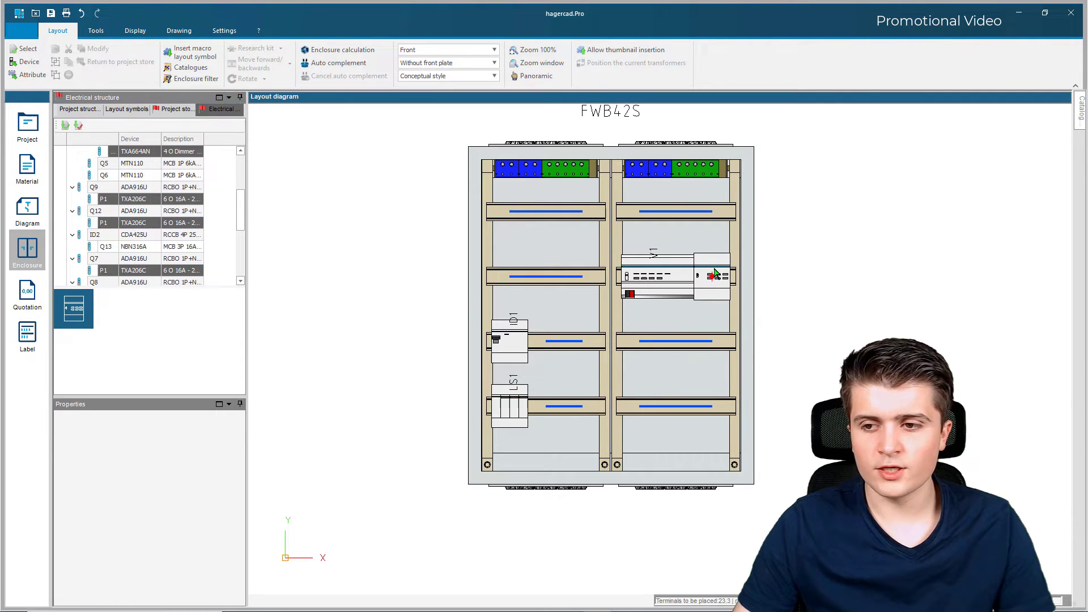
- Mount the TXA624C shutter output module P2 at the far end of the right column's third rail from the top, below P1
scroll(200, 252, "down", 4)
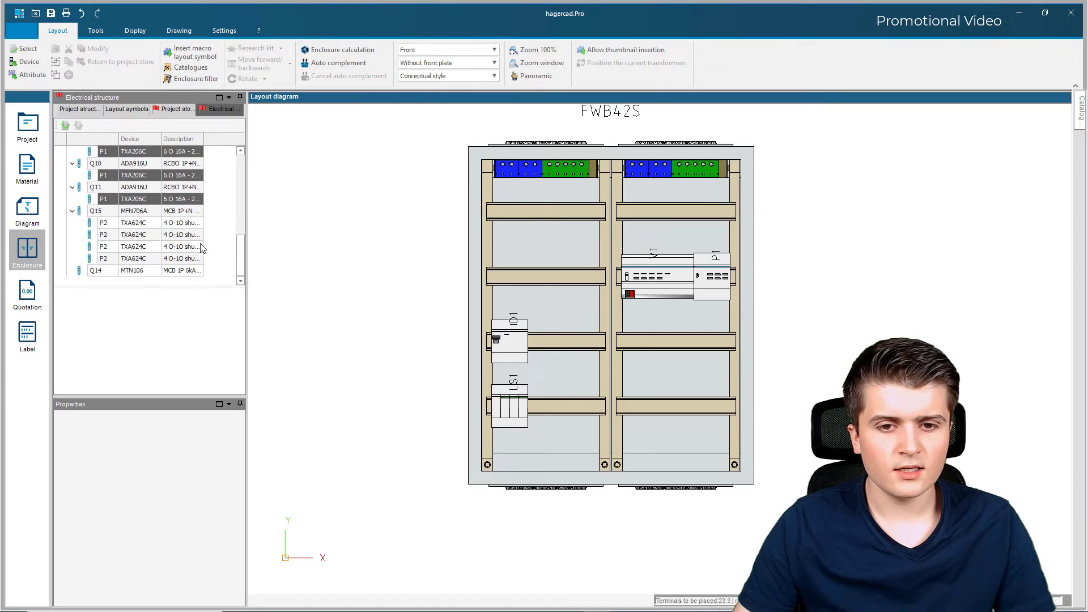
left_click(172, 227)
left_click_drag(173, 231, 721, 348)
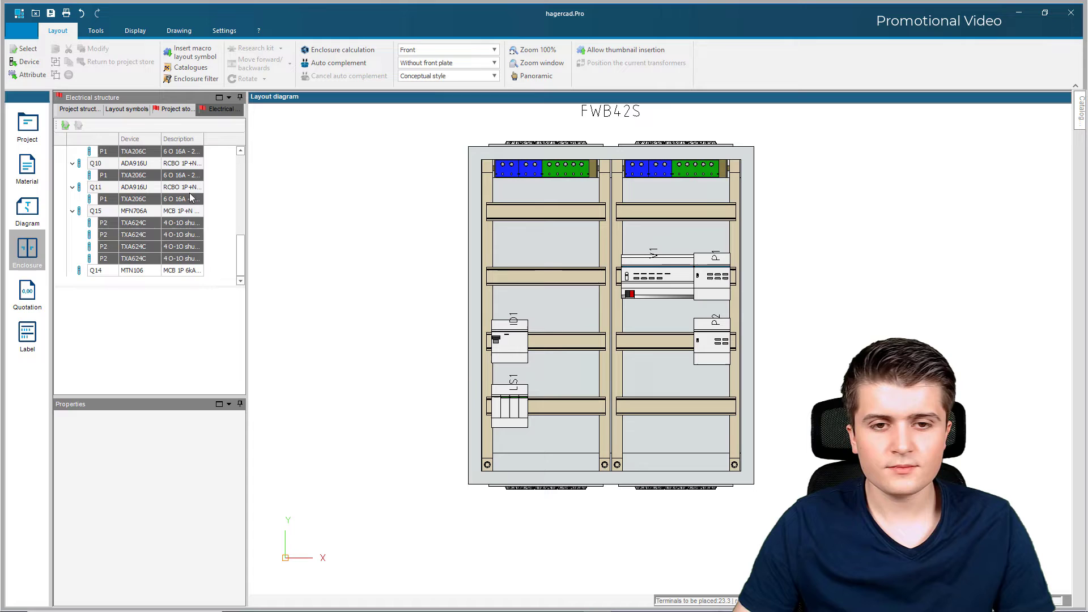
- Mount the six MTN110 circuit breakers Q1 to Q6 in a row directly beside RCCB ID1 on the left column's third rail
scroll(187, 204, "up", 5)
left_click_drag(132, 178, 107, 179)
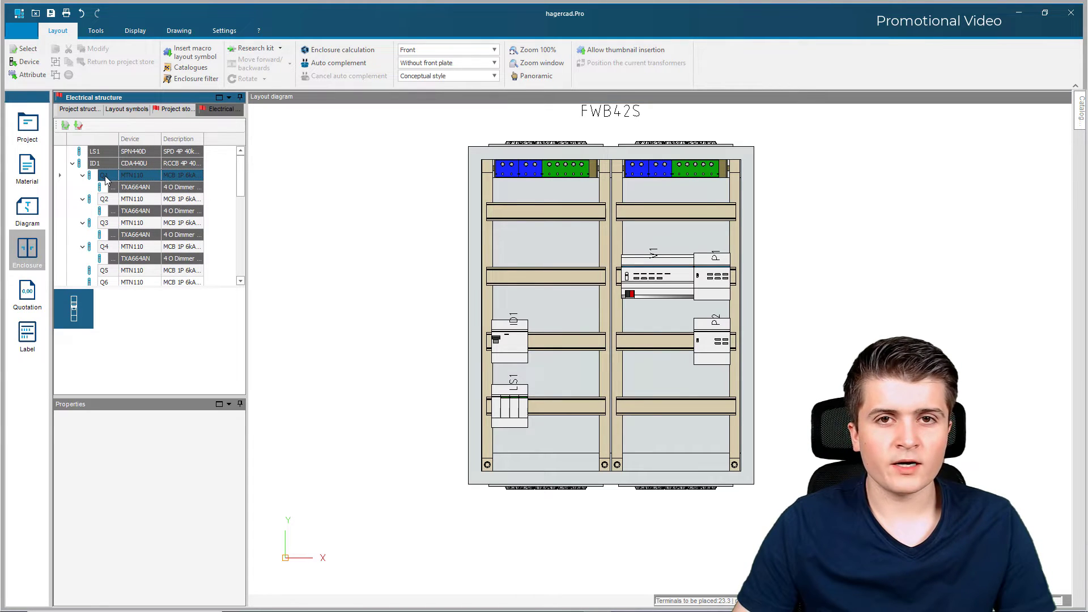
scroll(106, 180, "down", 1)
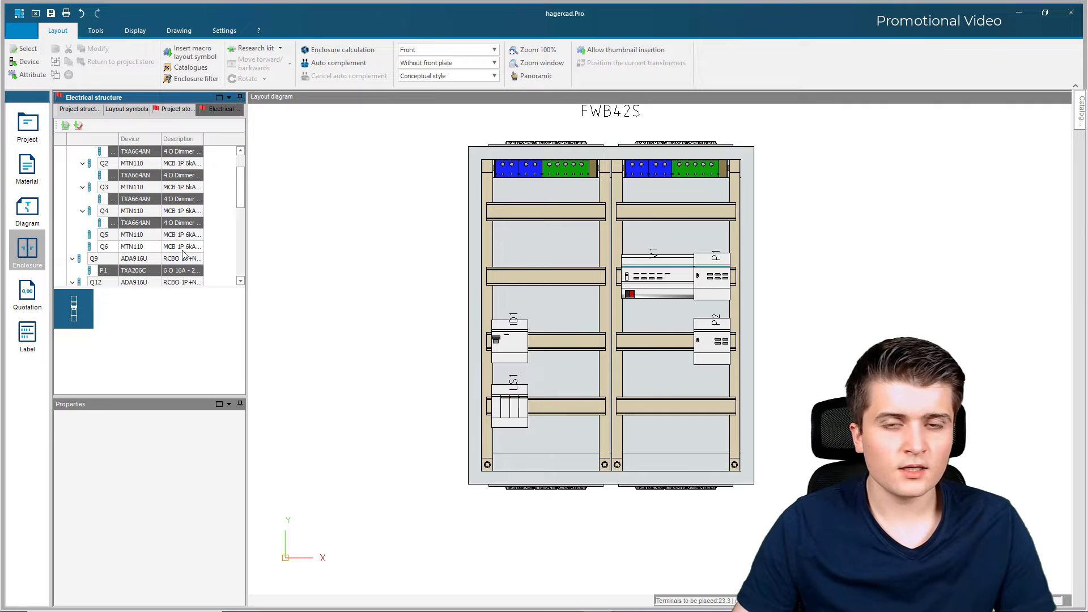
left_click(106, 246, "shift")
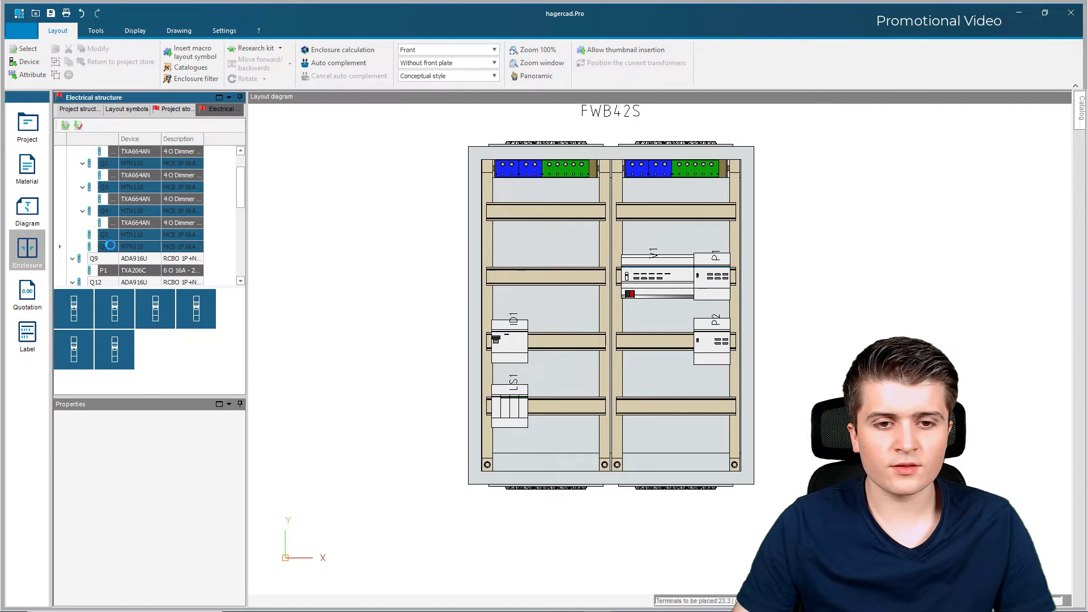
left_click_drag(187, 242, 55, 322)
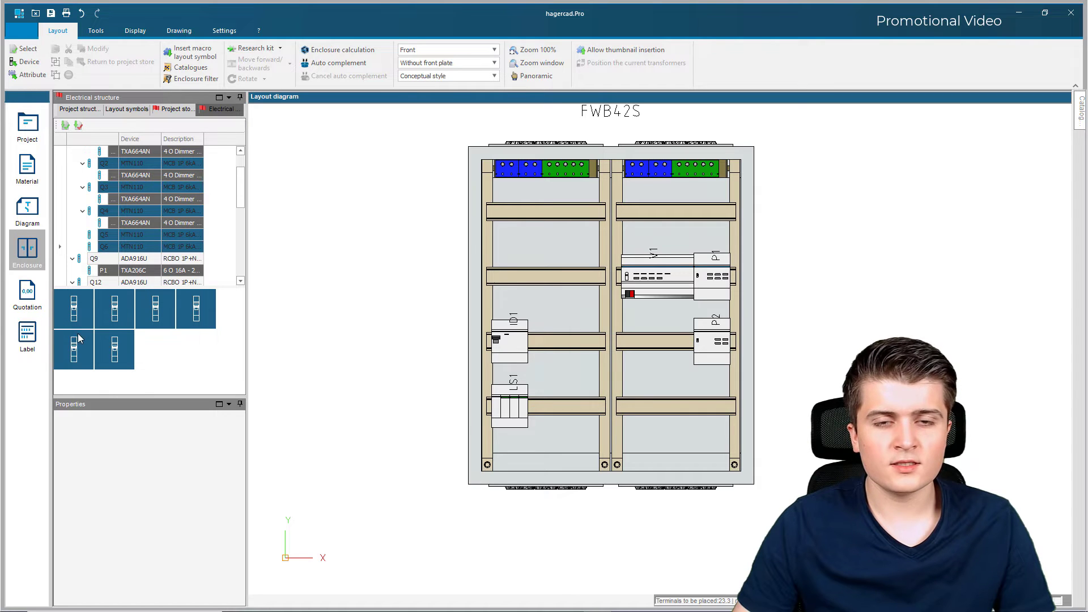
left_click_drag(123, 347, 530, 344)
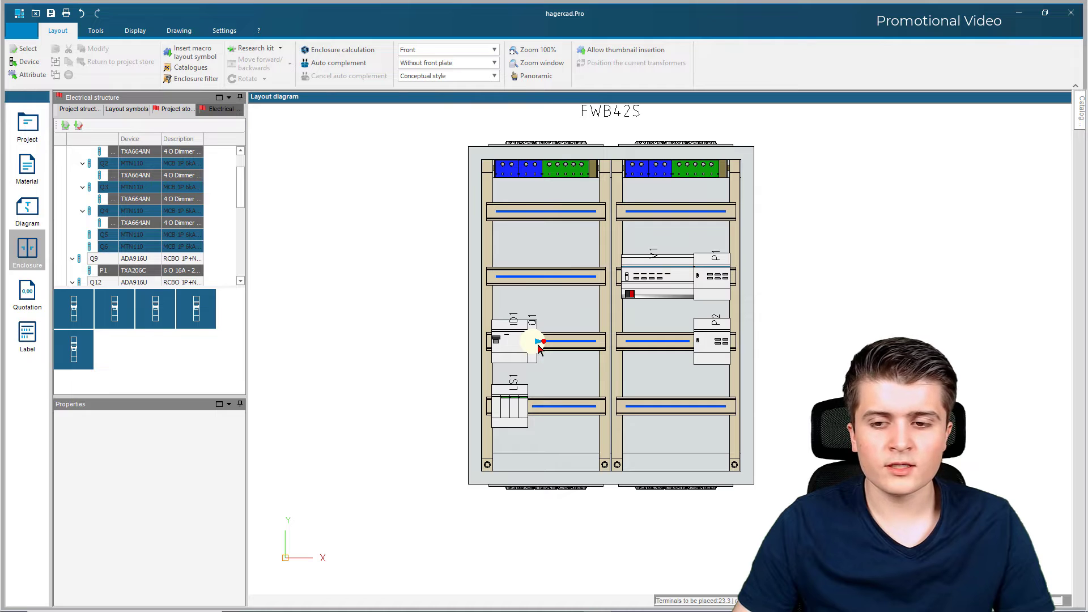
left_click(538, 342)
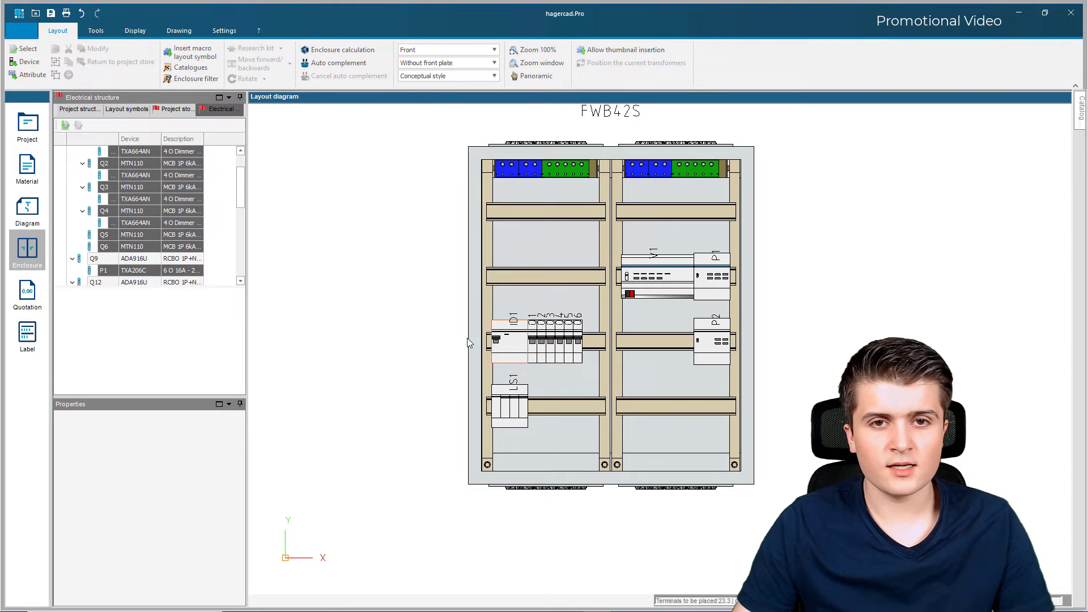
- Mount three-pole MCB Q13 at the far end of the left column's lowest rail and RCCB ID2 directly before it
scroll(200, 256, "down", 2)
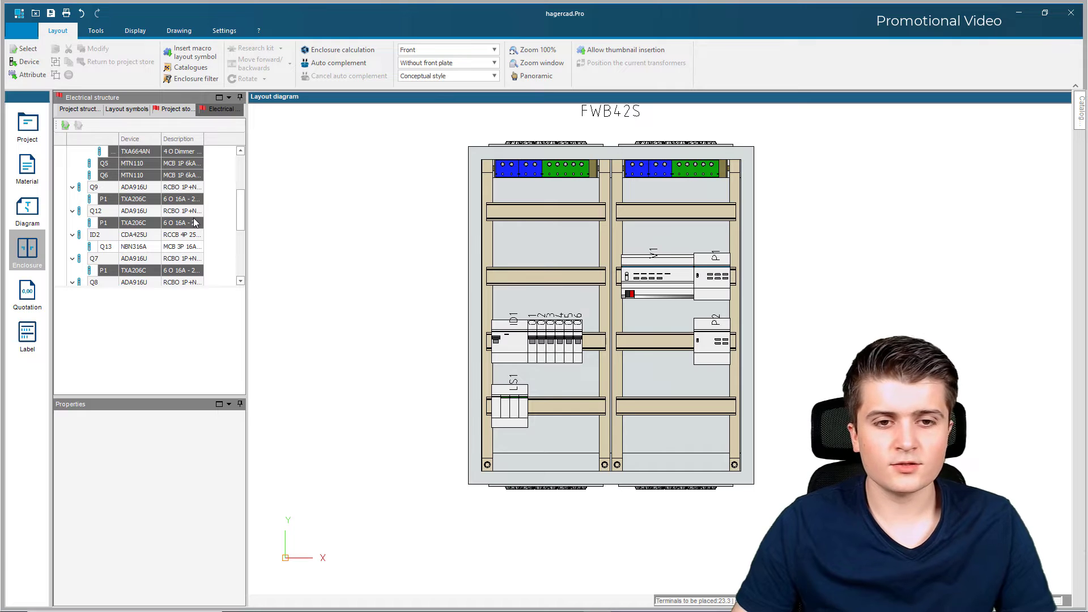
left_click(131, 247)
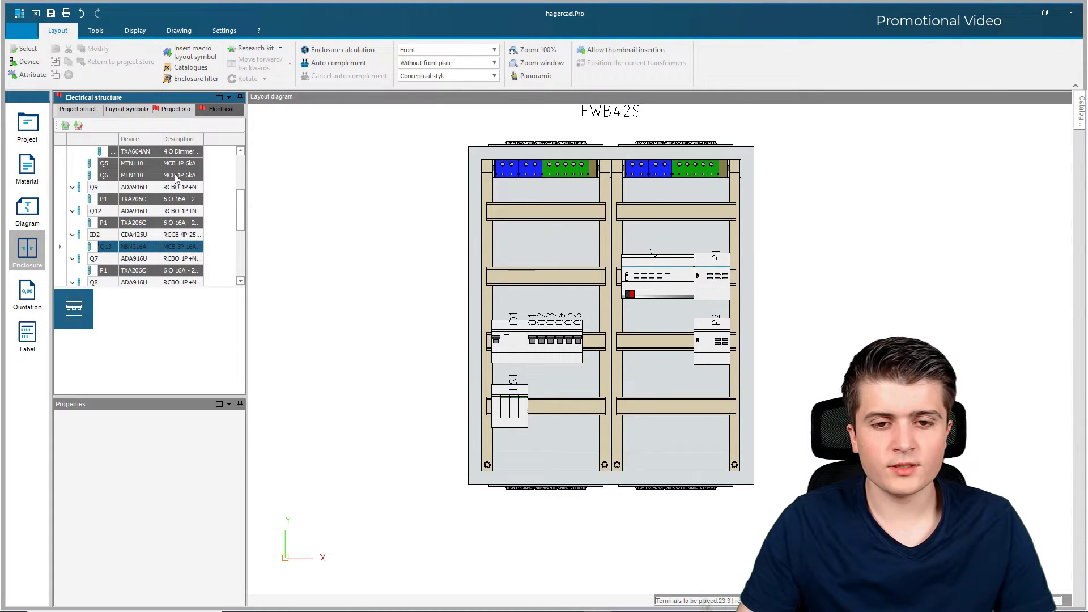
left_click_drag(159, 244, 590, 409)
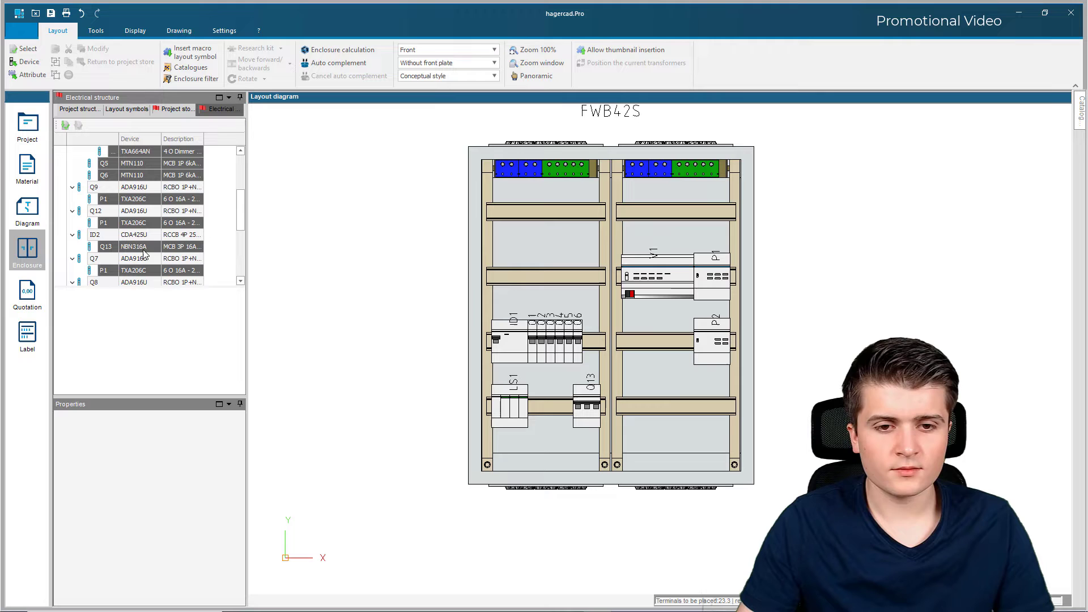
left_click_drag(158, 239, 555, 407)
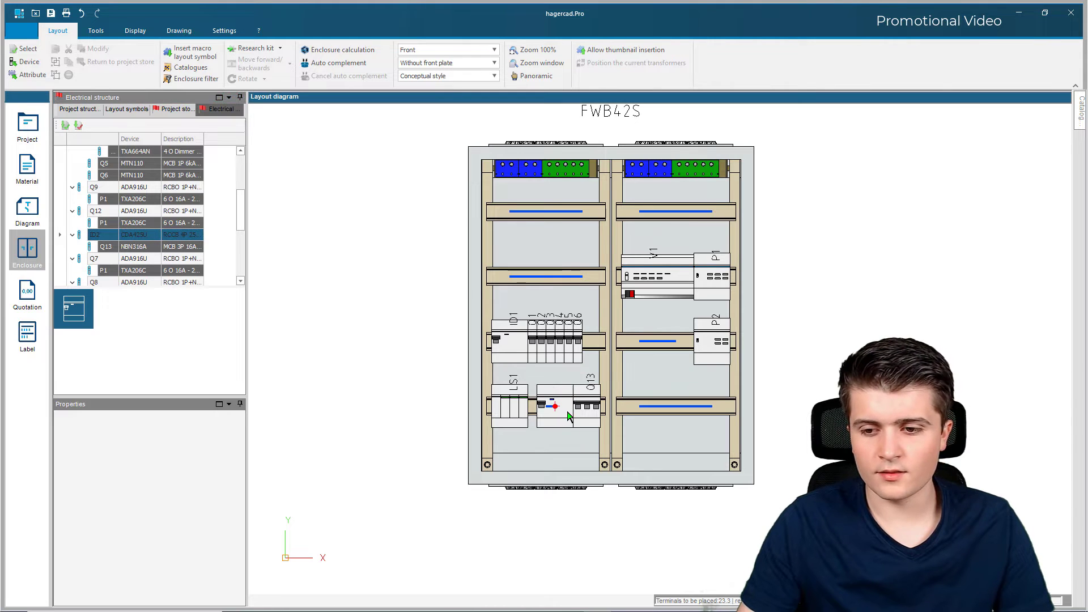
- Mount the six ADA916U RCBOs Q9, Q12, Q7, Q8, Q10 and Q11 along the left column's second rail from the top
left_click(168, 189)
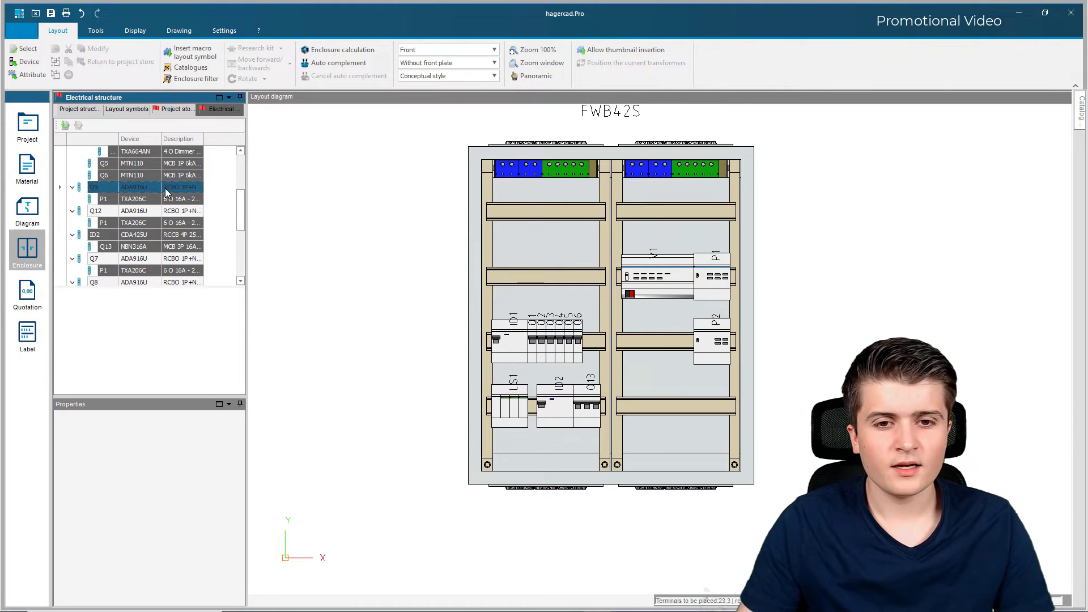
scroll(173, 221, "down", 1)
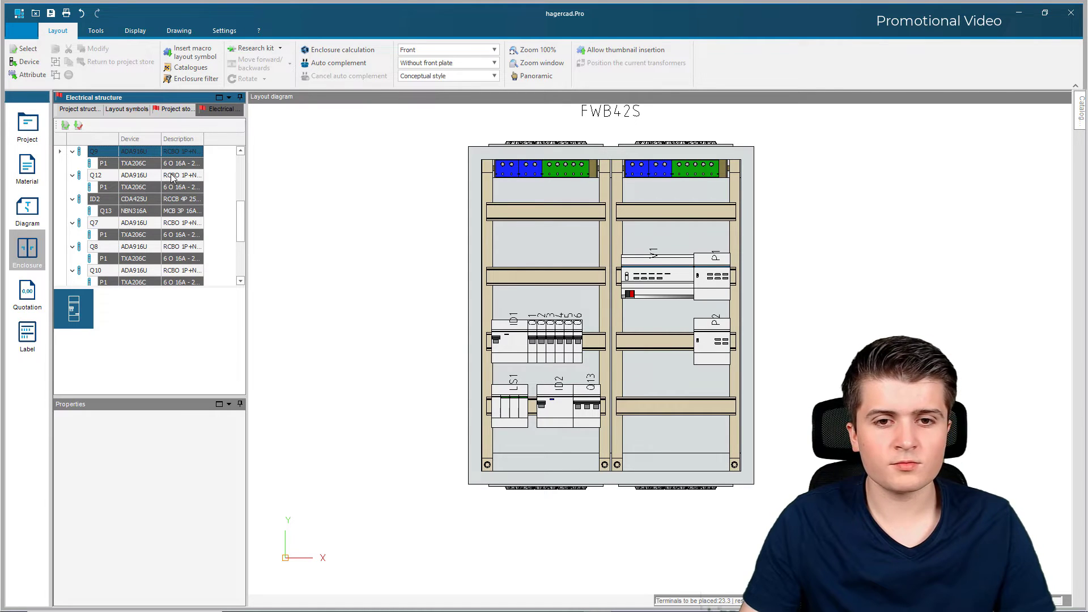
scroll(173, 192, "up", 1)
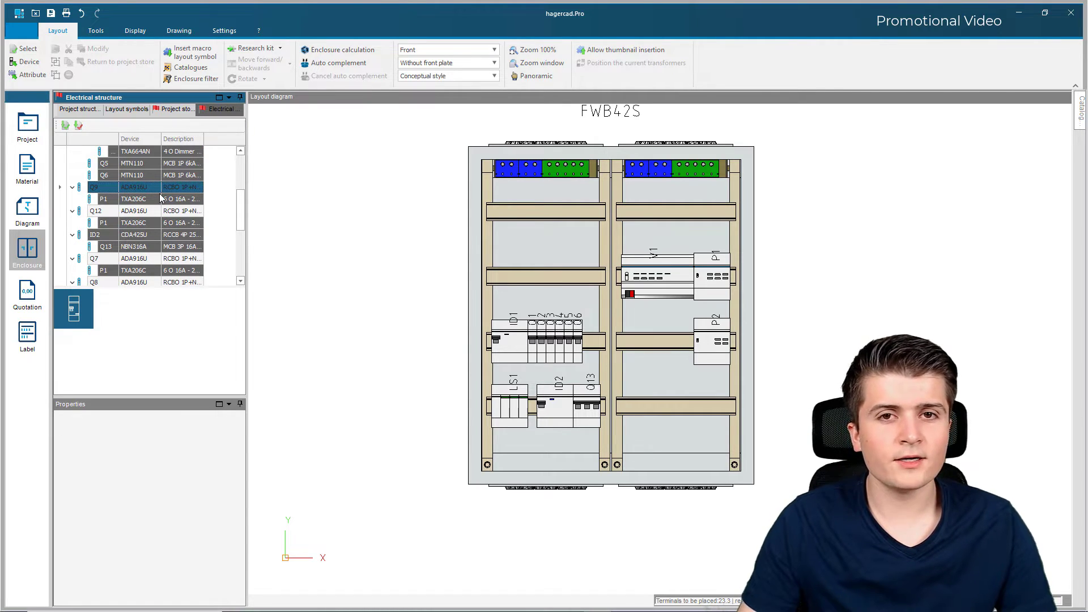
scroll(159, 195, "down", 3)
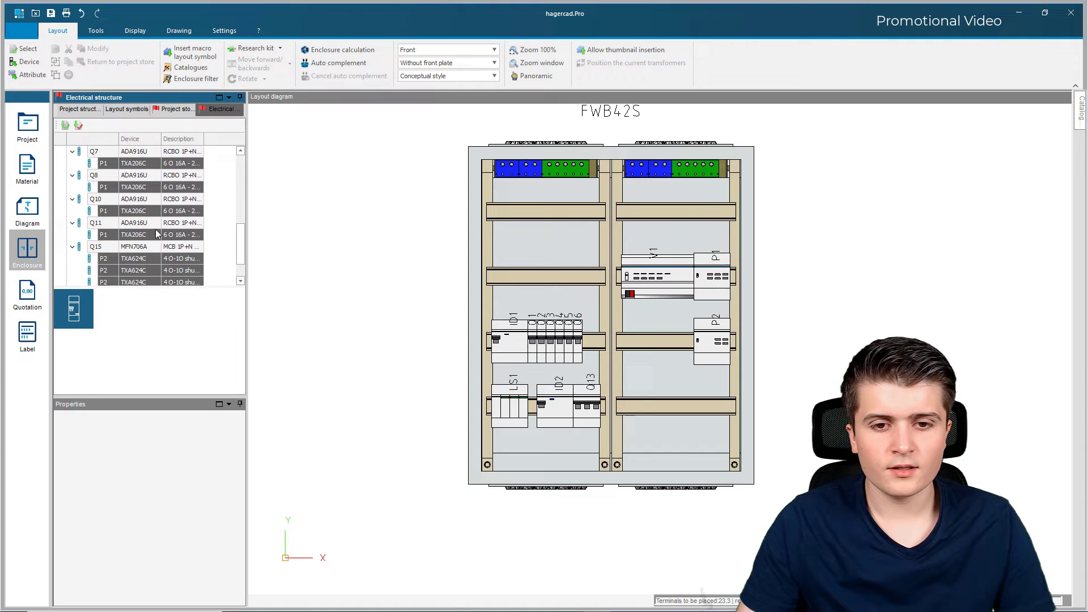
left_click(162, 224, "shift")
left_click_drag(164, 232, 496, 277)
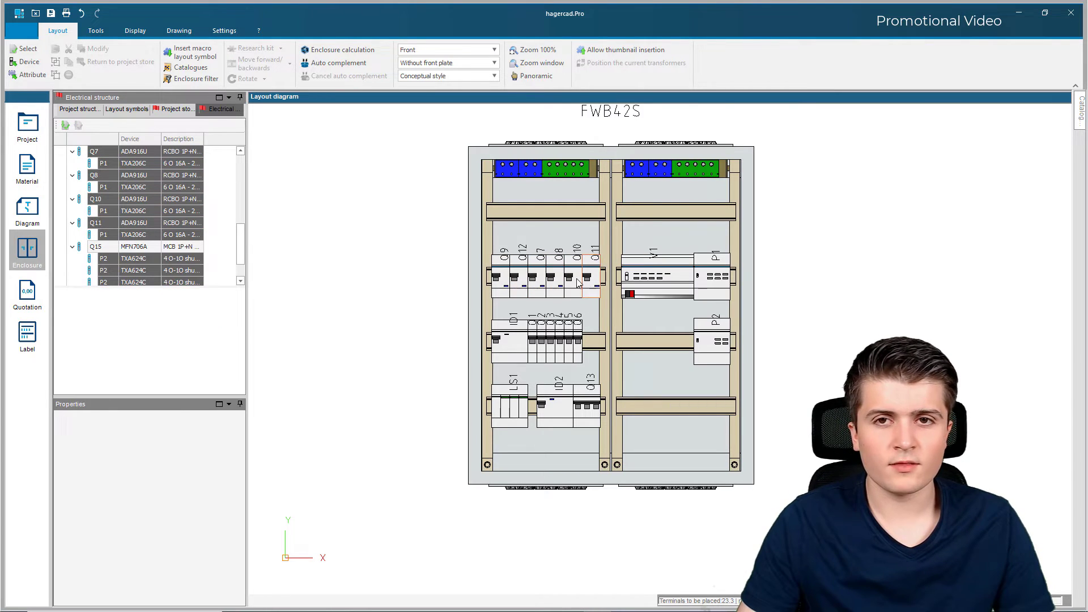
- On the right column's third rail, mount MCB Q15 directly beside P2 and MCB Q14 at the start of the rail
scroll(223, 272, "down", 1)
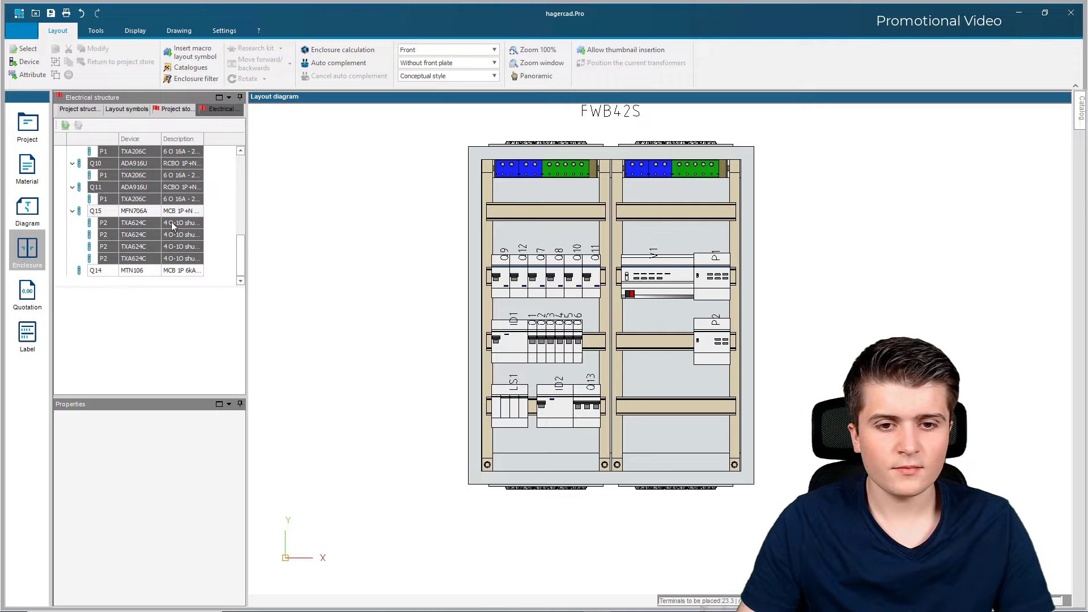
left_click(139, 213)
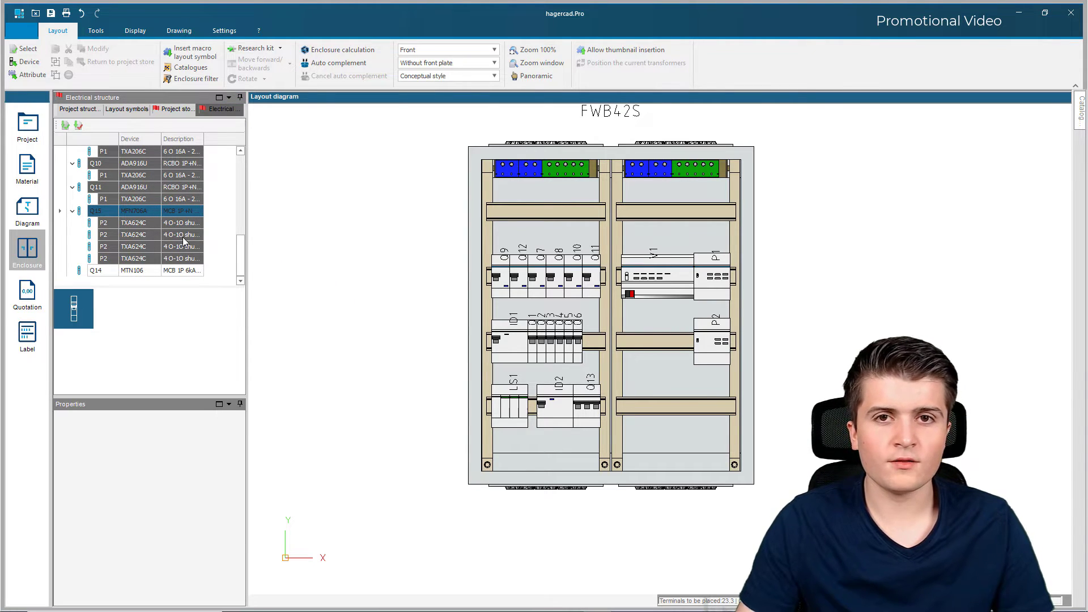
left_click(690, 340)
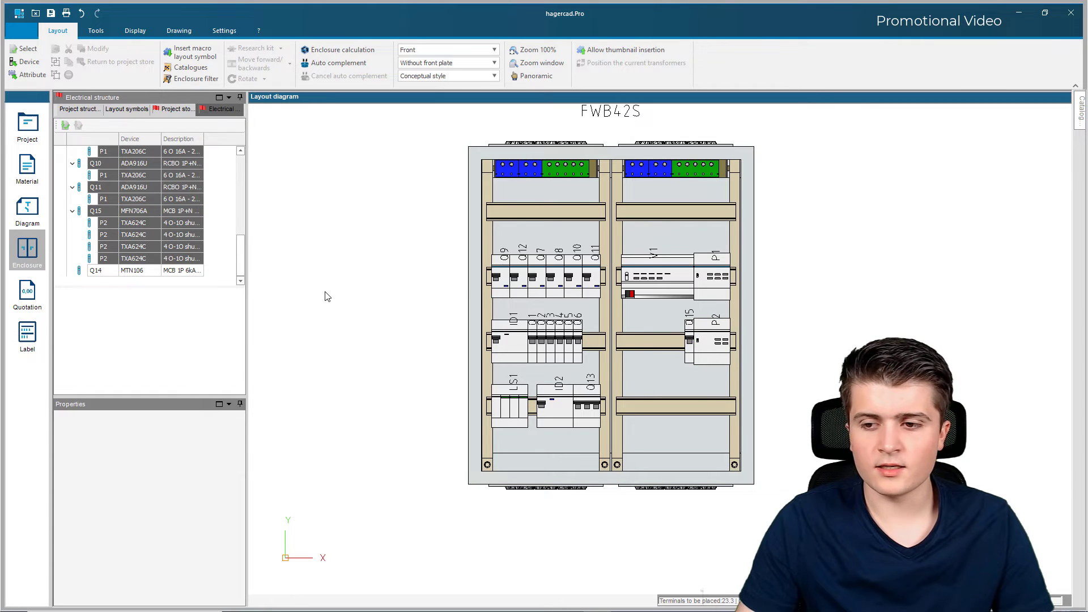
left_click(136, 271)
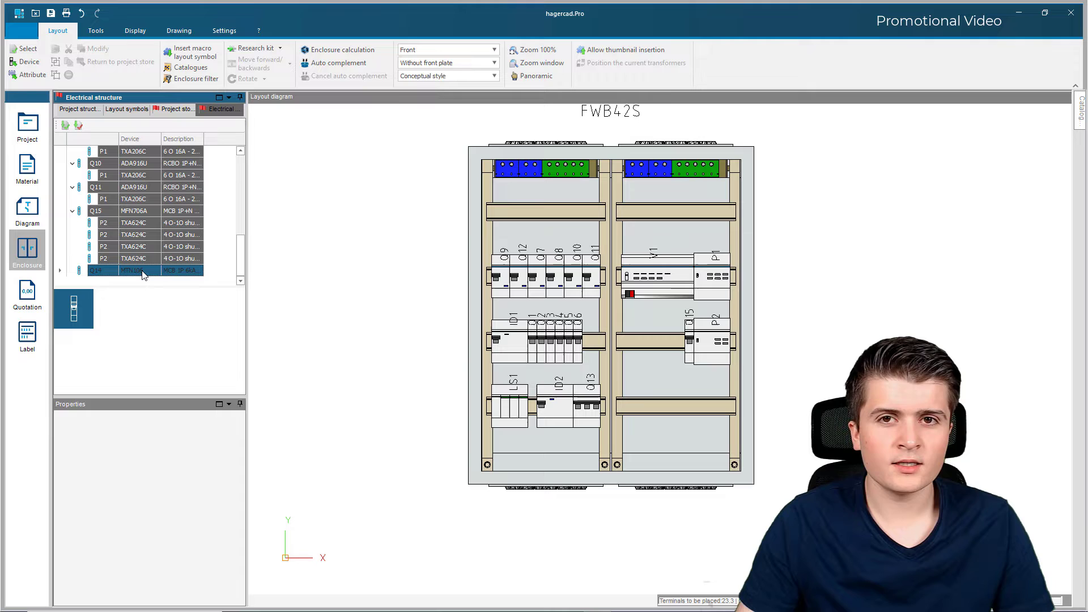
left_click_drag(74, 309, 626, 345)
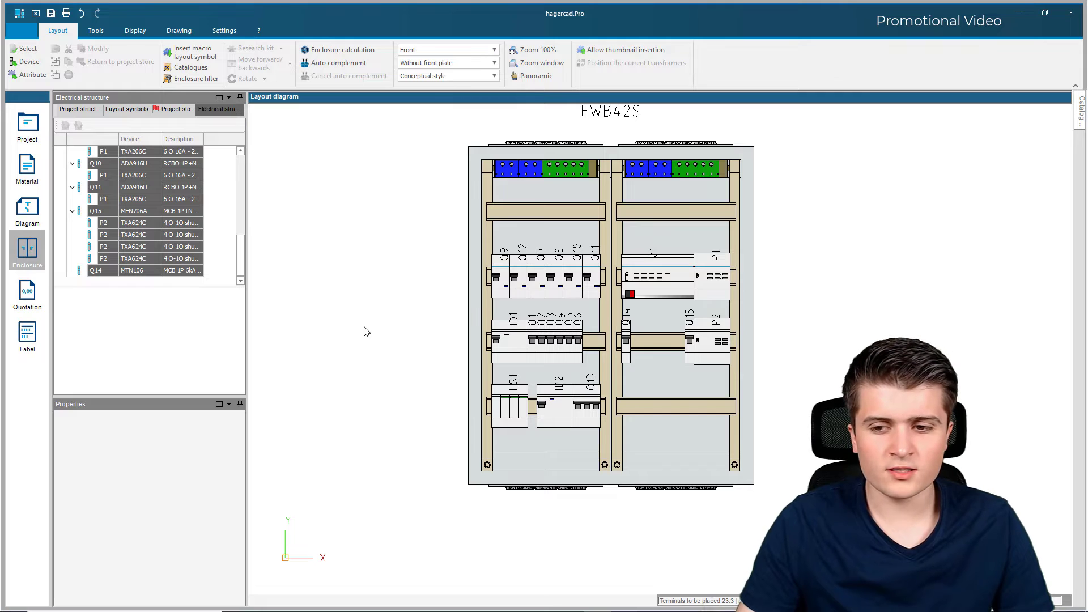
- Place the project store's remaining devices, power supply D1 and twilight switch D2, between Q14 and Q15 on the right column's third rail
scroll(227, 244, "up", 10)
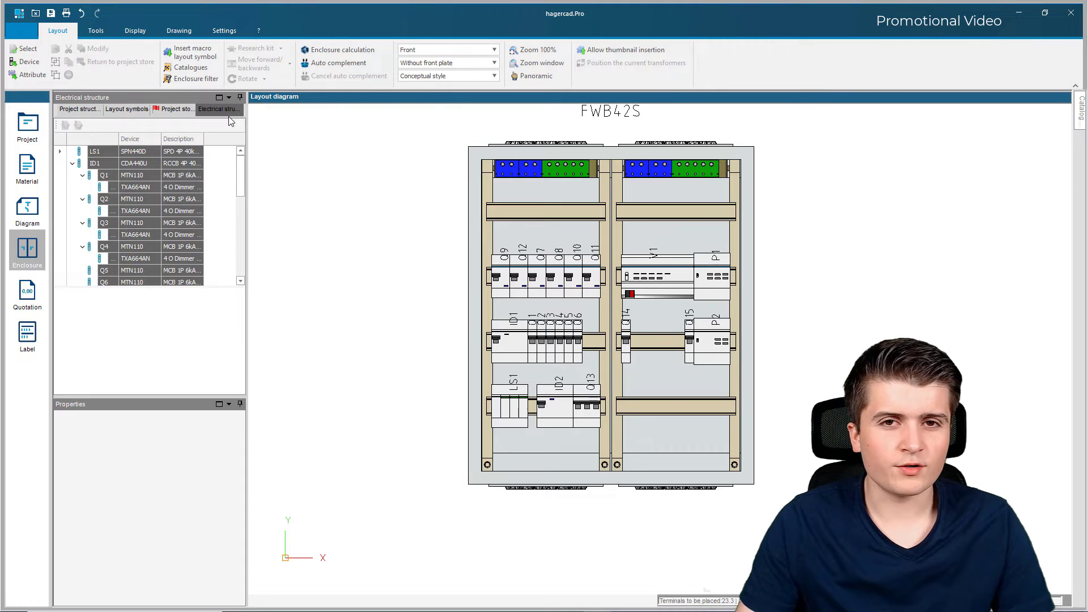
left_click(179, 109)
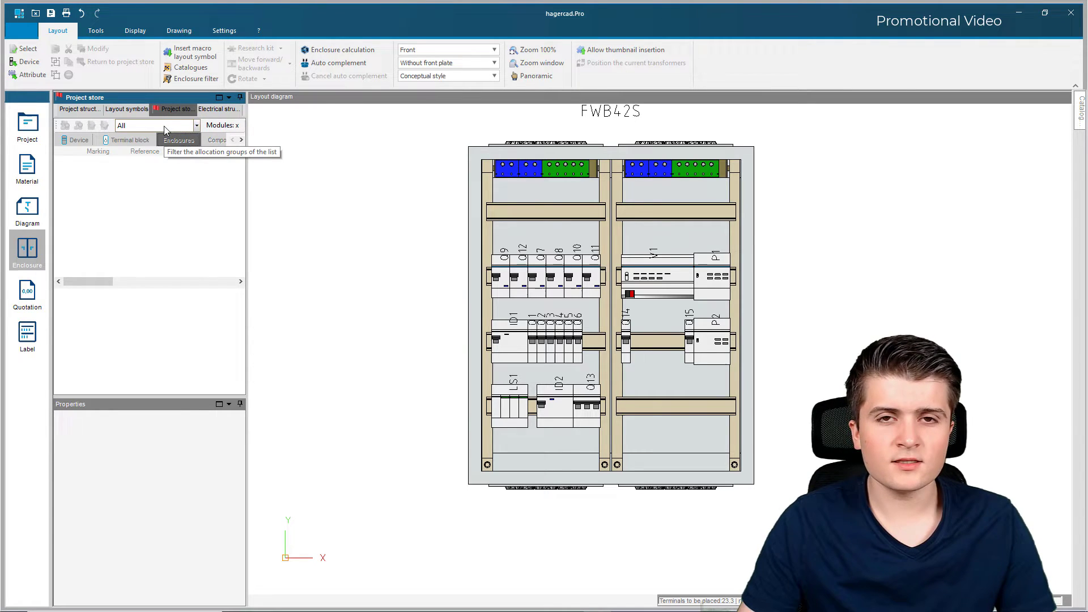
left_click(213, 111)
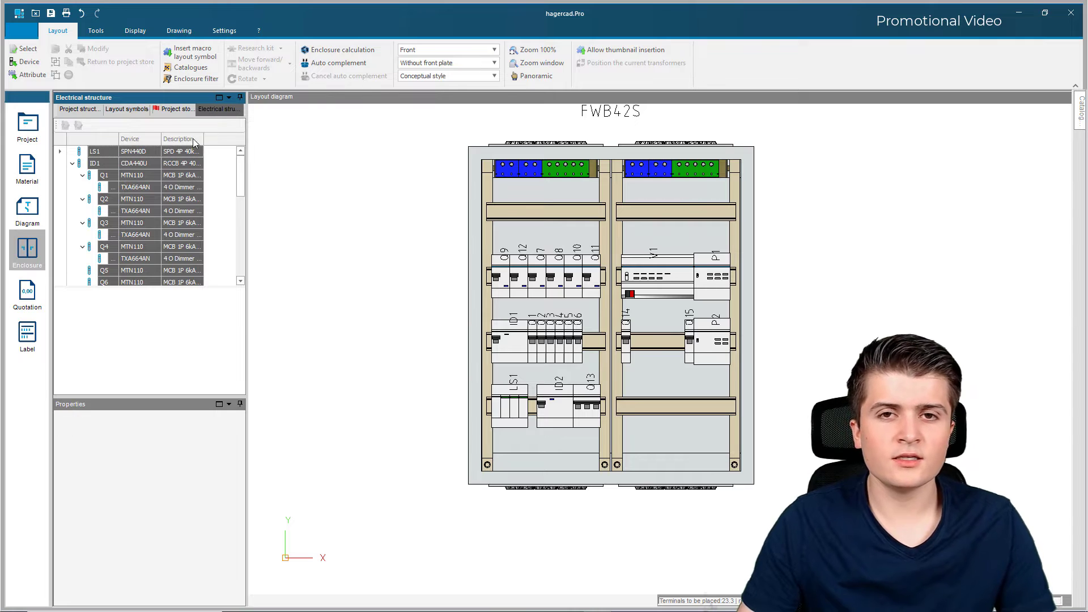
left_click(171, 109)
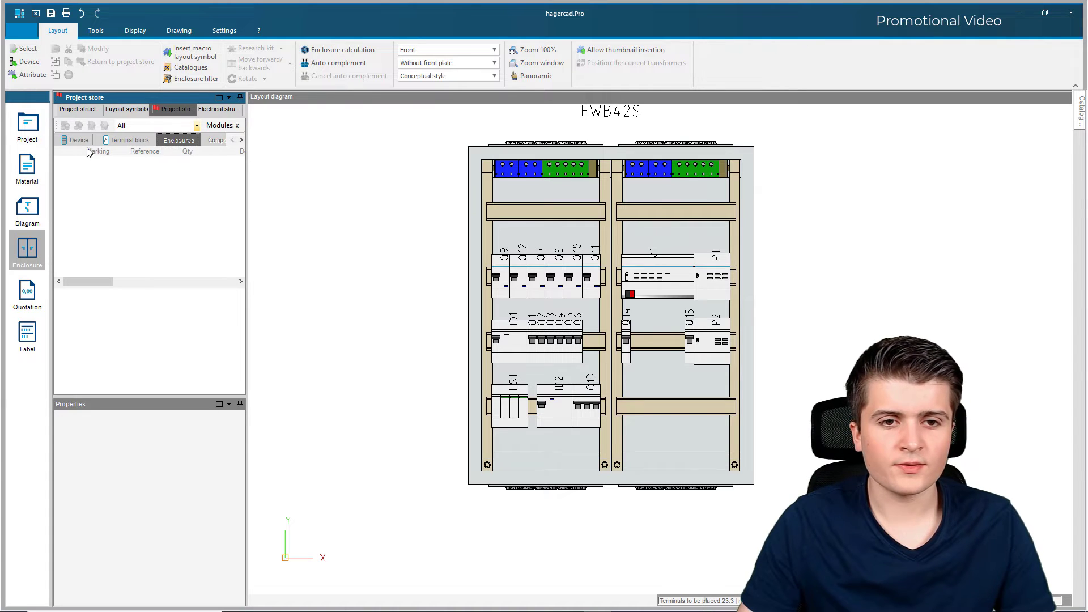
left_click(78, 141)
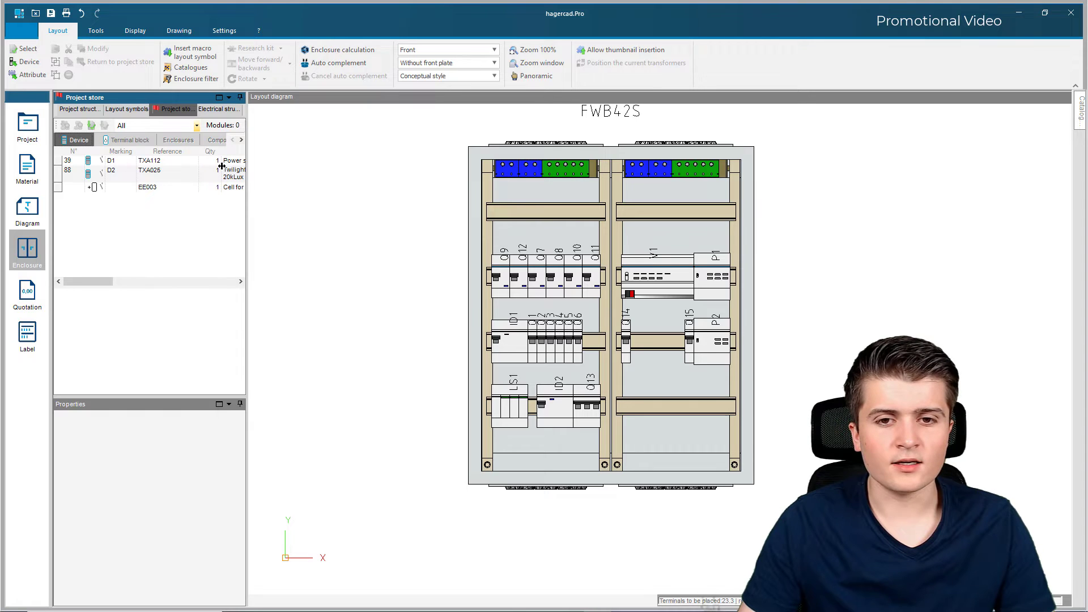
left_click_drag(247, 178, 356, 178)
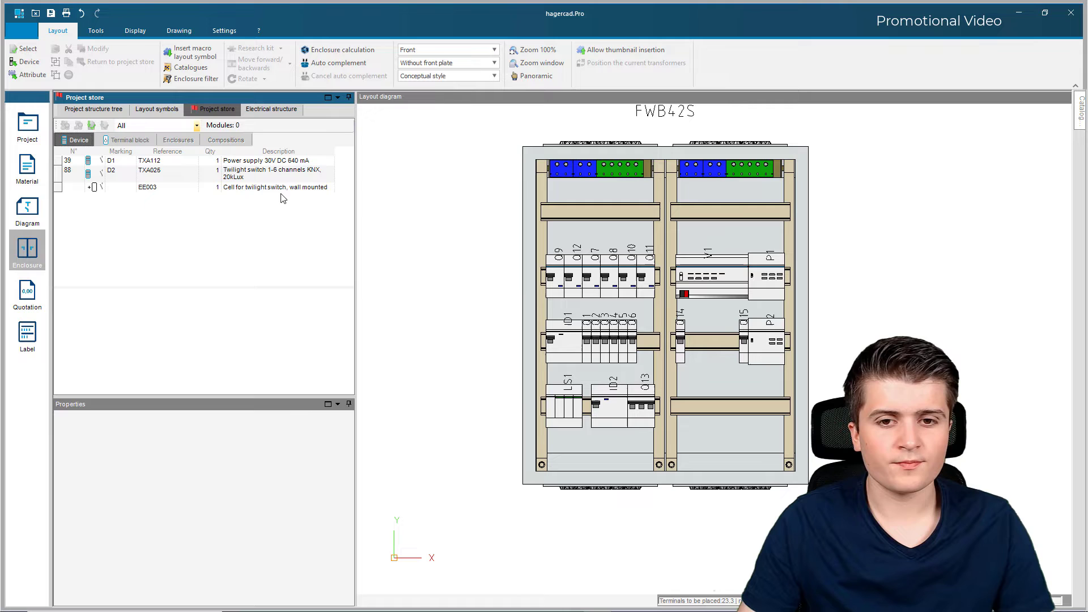
left_click_drag(241, 165, 692, 345)
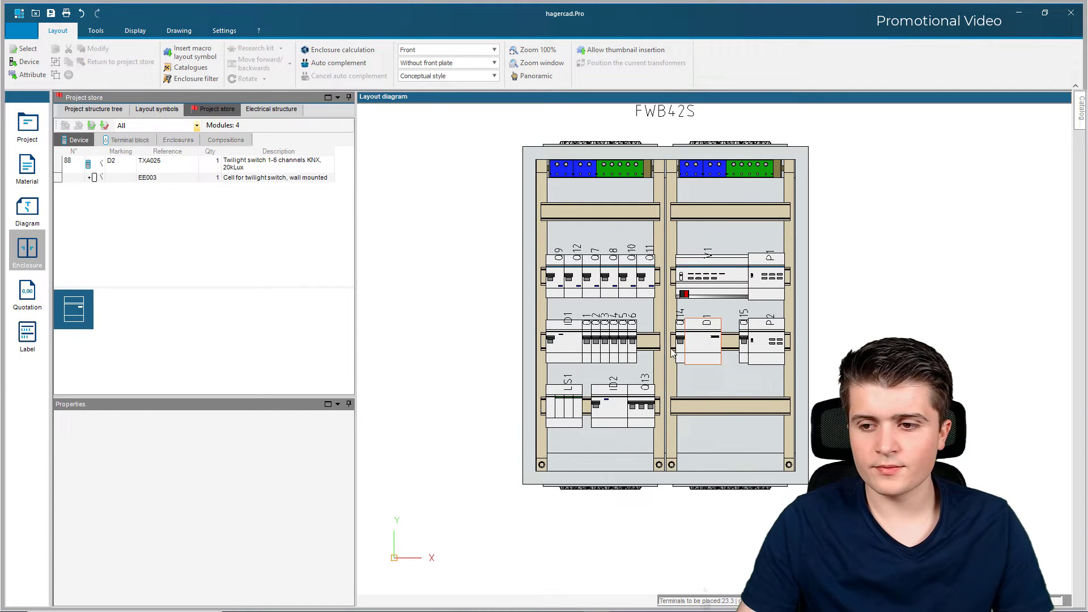
left_click_drag(238, 179, 737, 344)
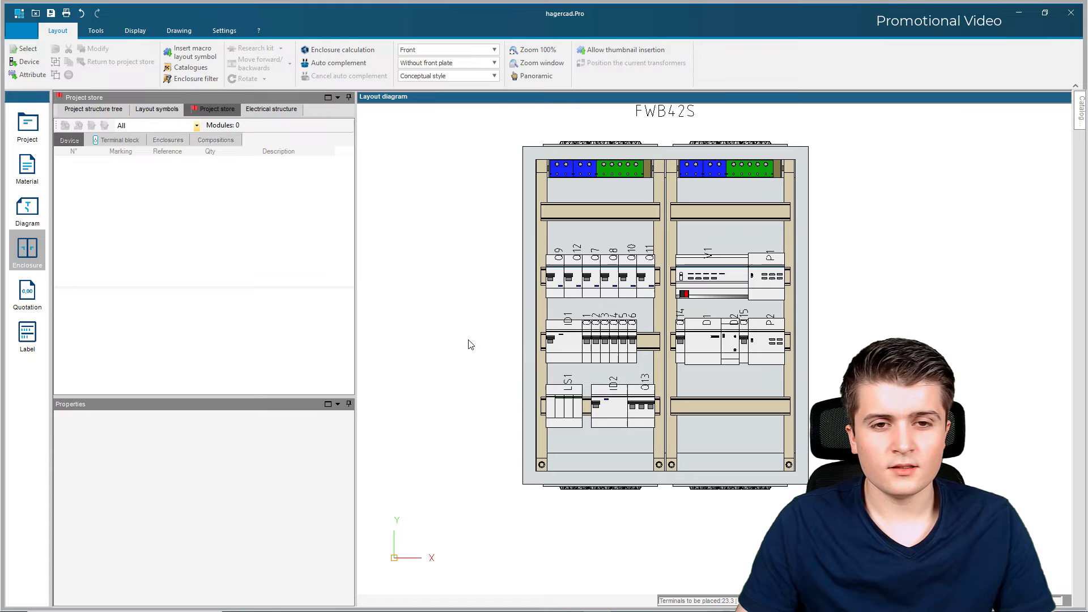
- Mount all terminals of terminal block X1 from the start of the left column's top rail
left_click(115, 141)
scroll(119, 187, "down", 3)
scroll(120, 188, "up", 3)
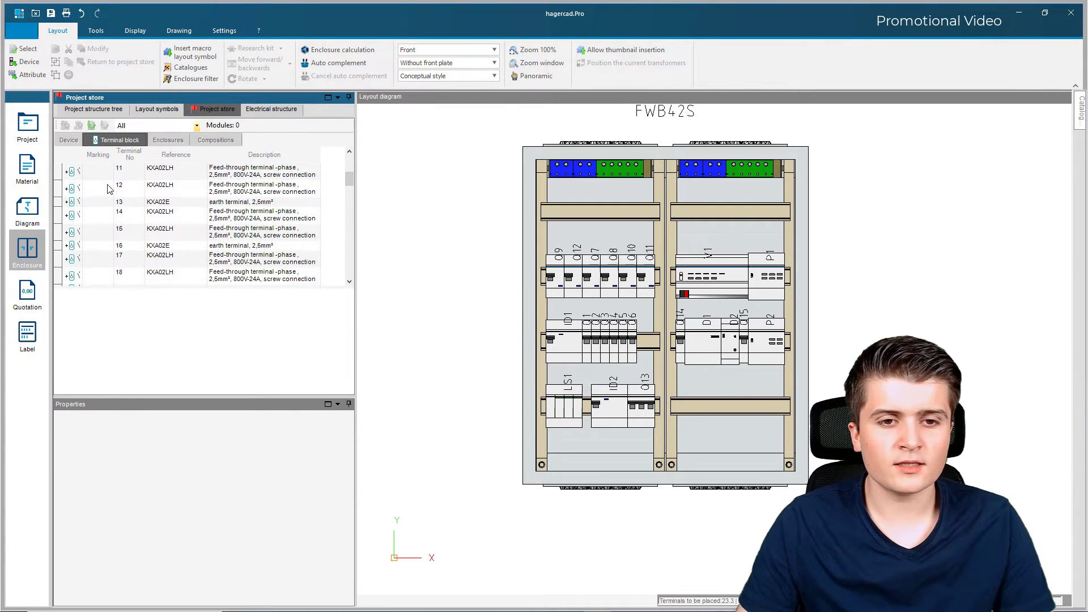
left_click(96, 173)
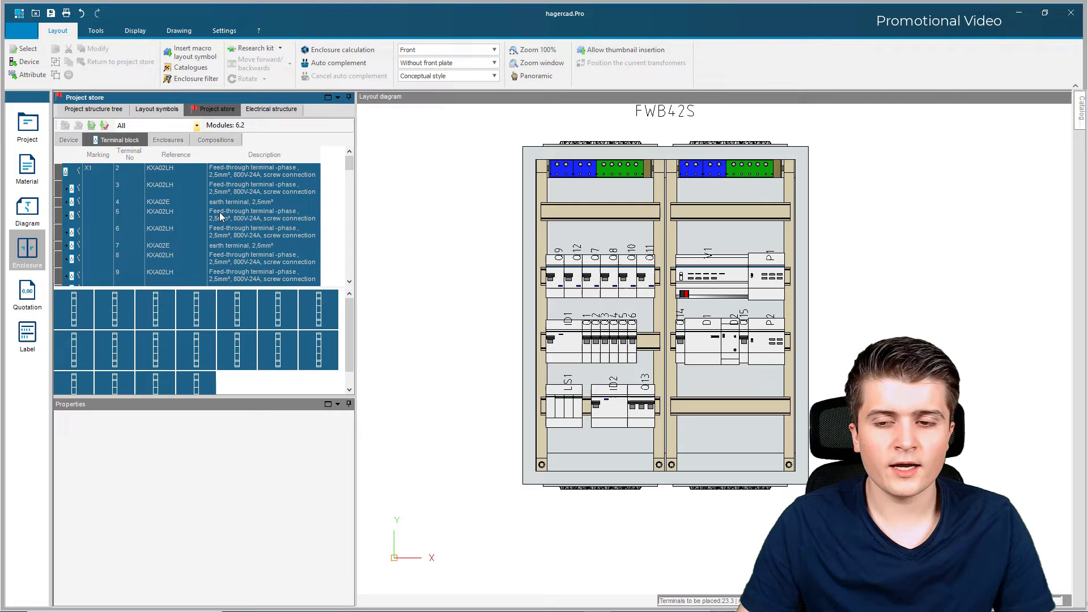
left_click_drag(183, 379, 542, 228)
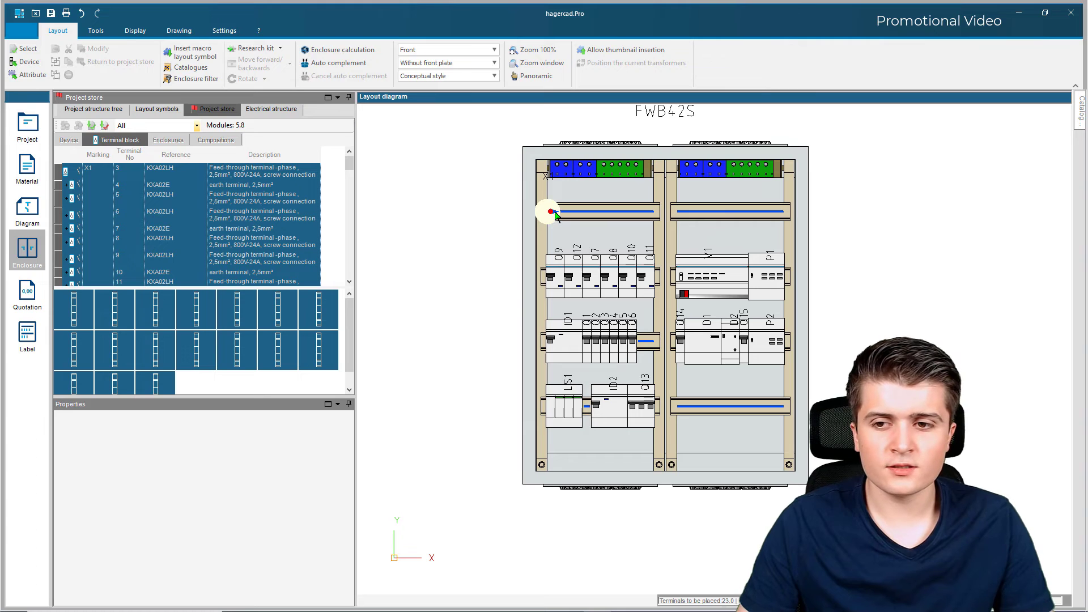
left_click(552, 213)
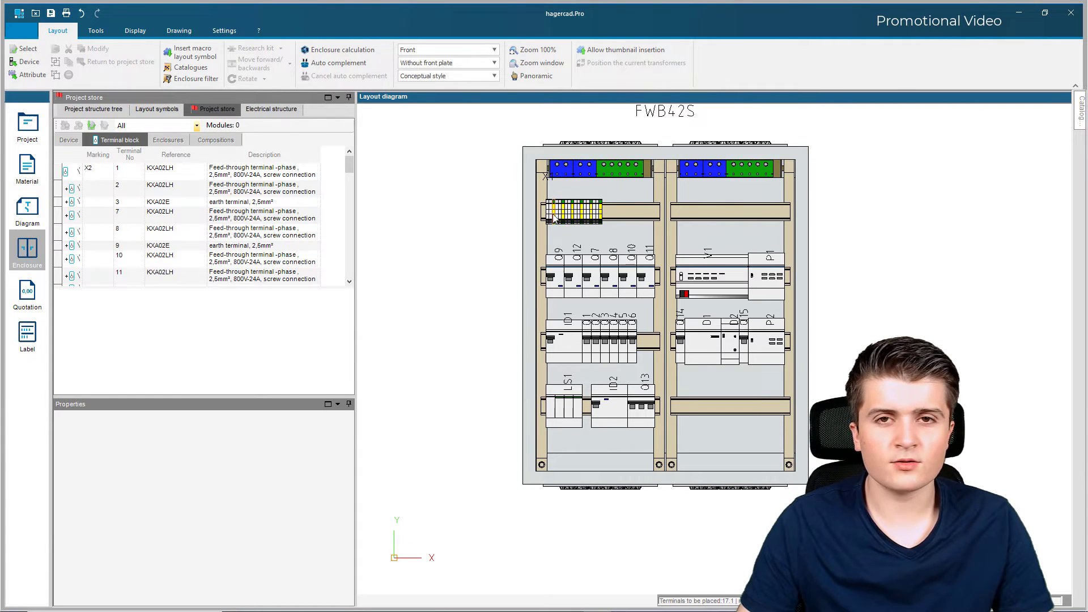
- Mount all terminals of terminal block X2 on the top rails, beside X1 in the left column and along the right column
left_click(108, 175)
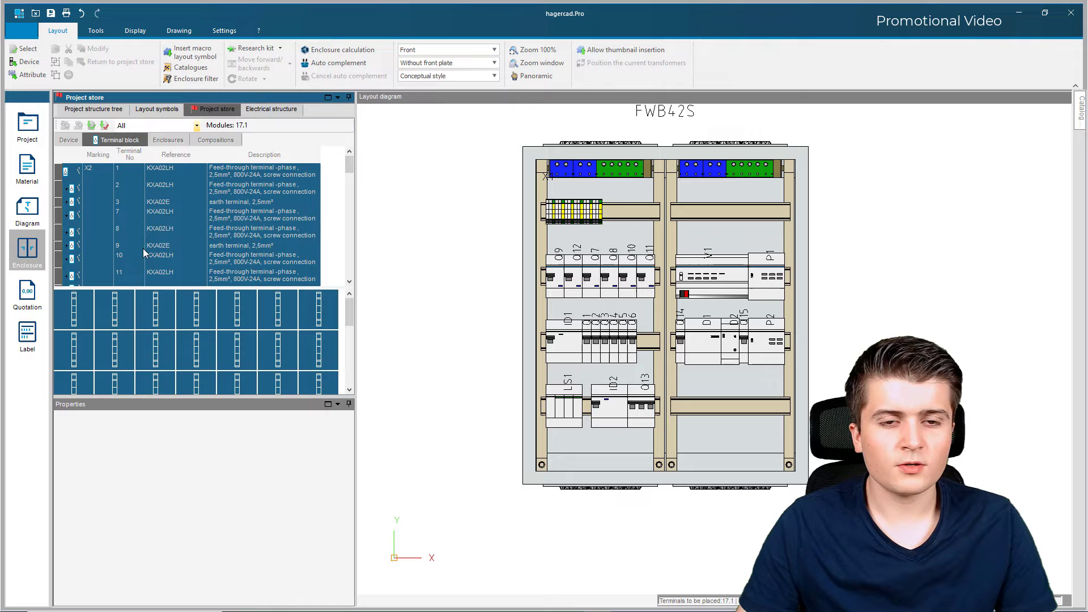
left_click_drag(145, 236, 609, 213)
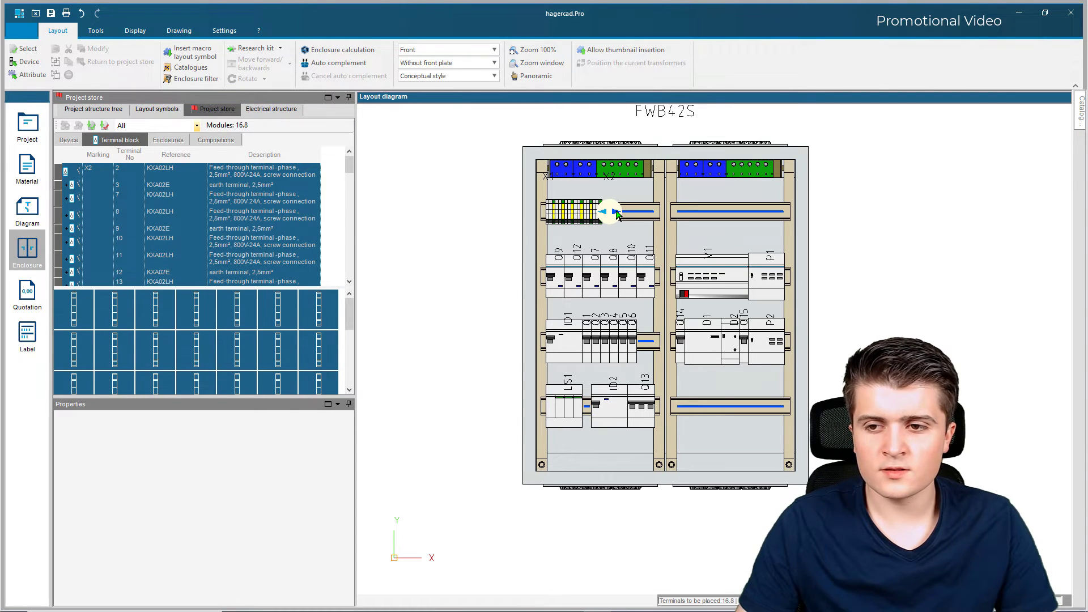
left_click(616, 213)
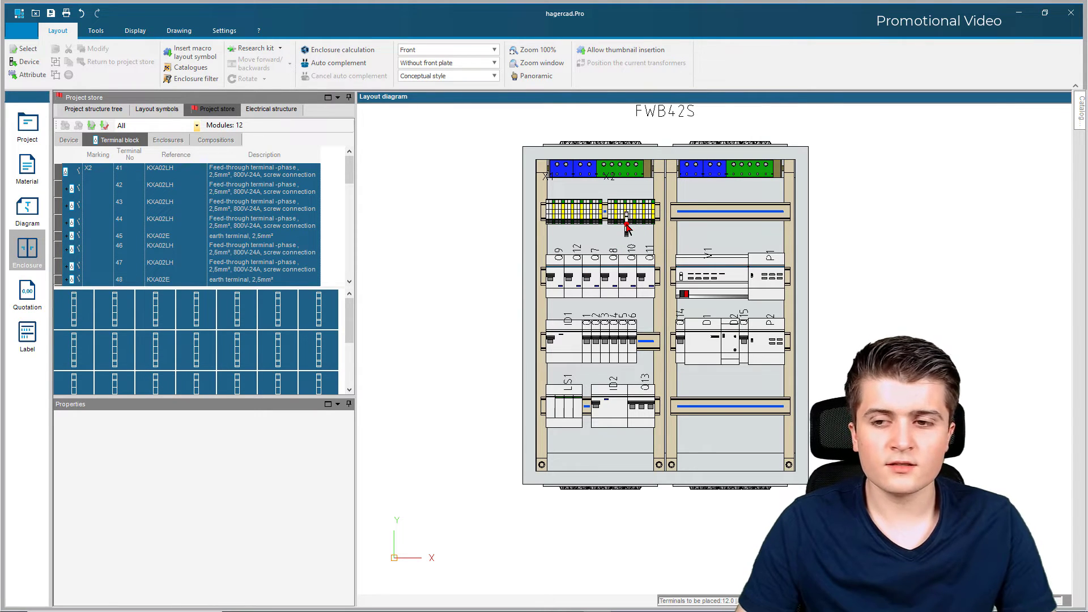
left_click(678, 215)
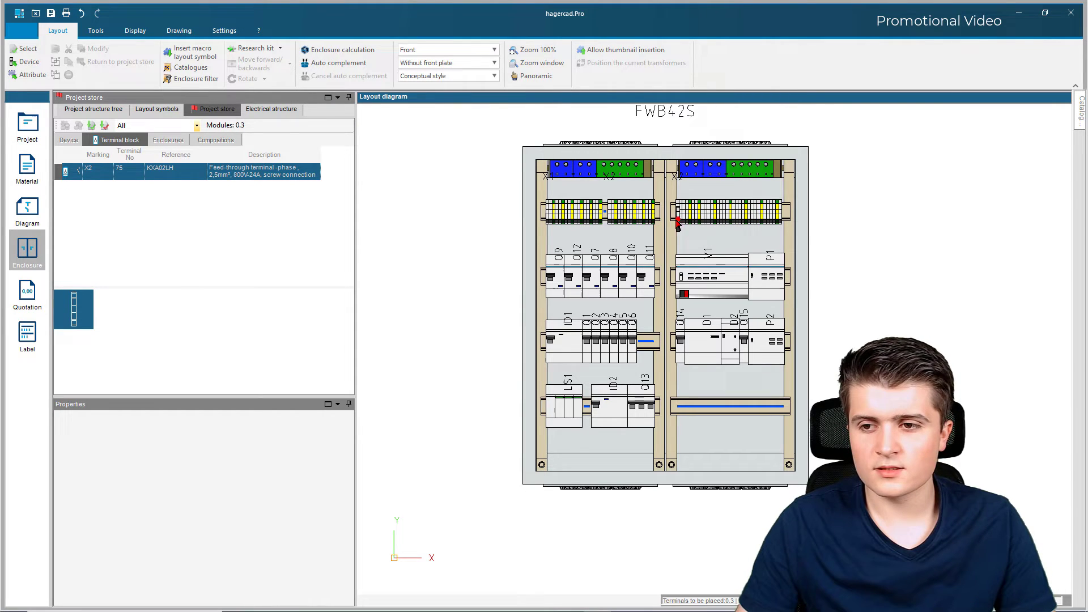
left_click(621, 216)
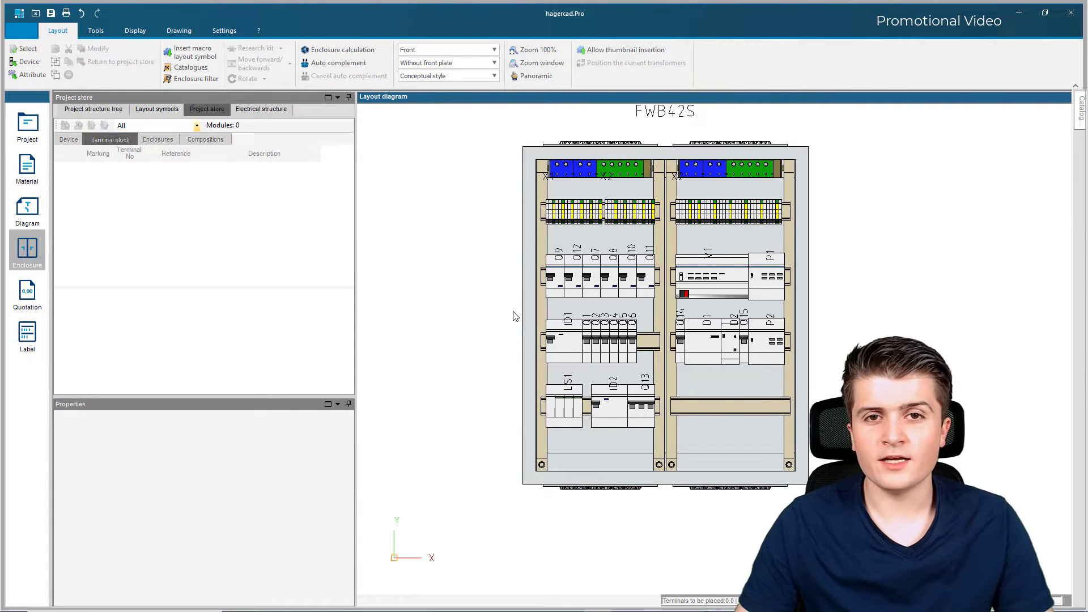
- Inspect the populated enclosure in the isometric view and return to the front view
scroll(514, 316, "down", 1)
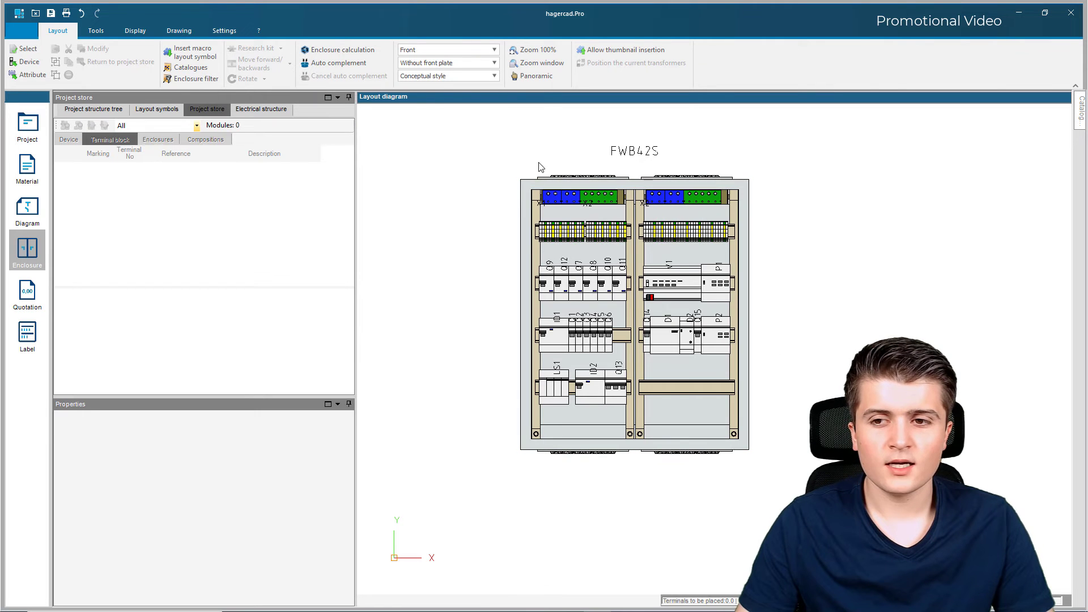
left_click(457, 52)
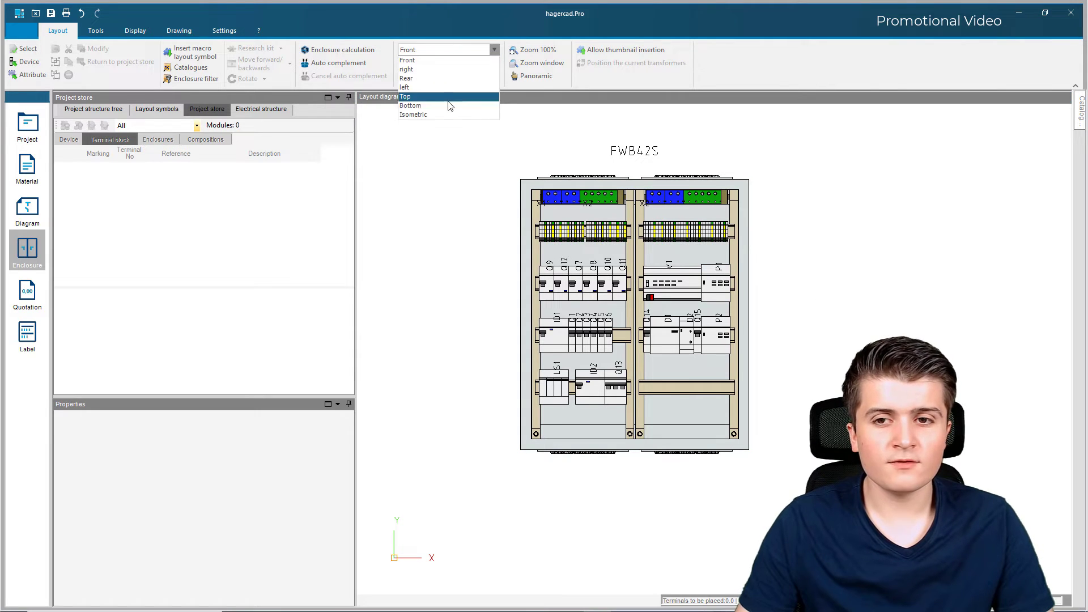
left_click(413, 115)
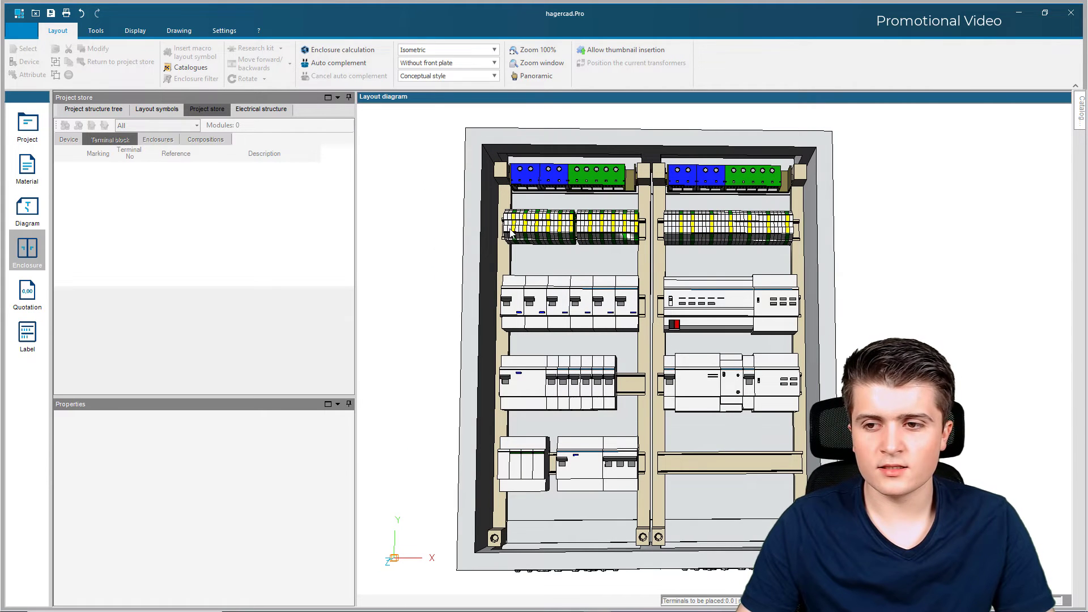
left_click(448, 50)
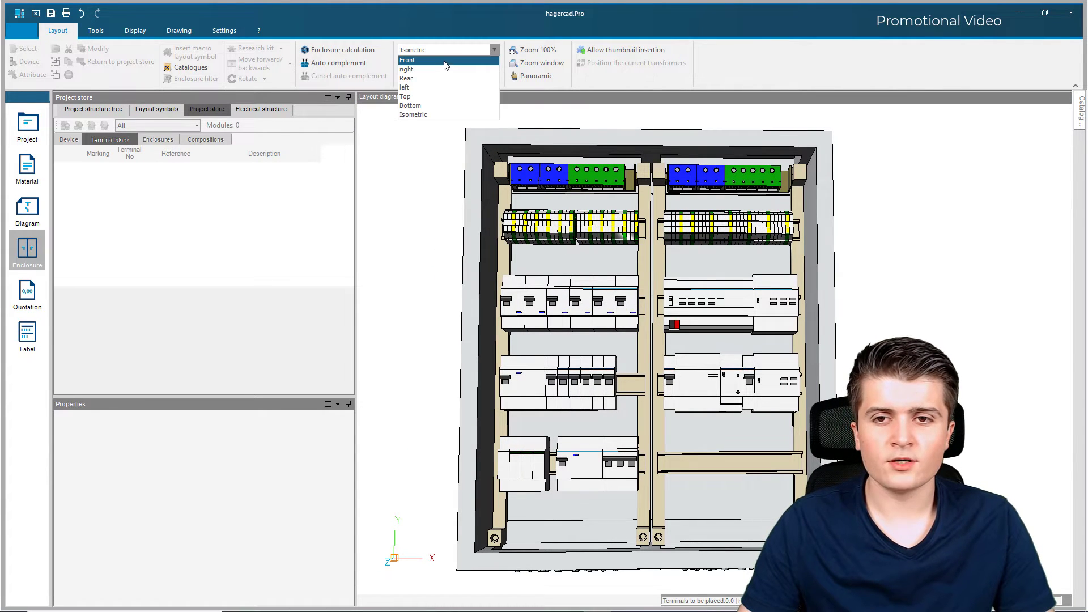
left_click(447, 66)
scroll(427, 245, "down", 2)
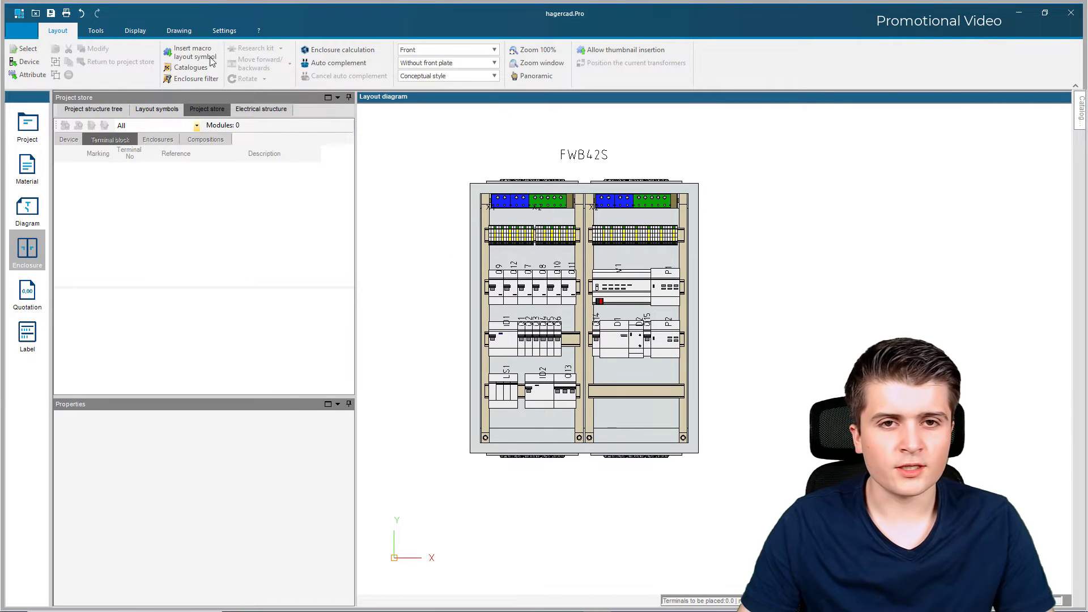
- Add automatic dimensions to the FWB42S enclosure and auto-complement it with the preset complementary products
left_click(105, 33)
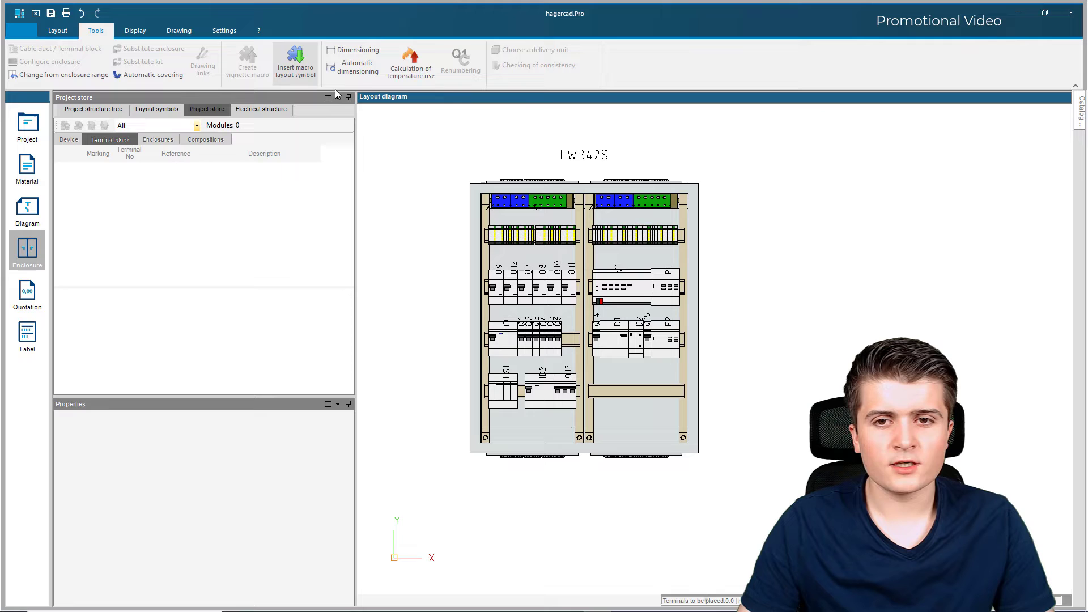
left_click(351, 68)
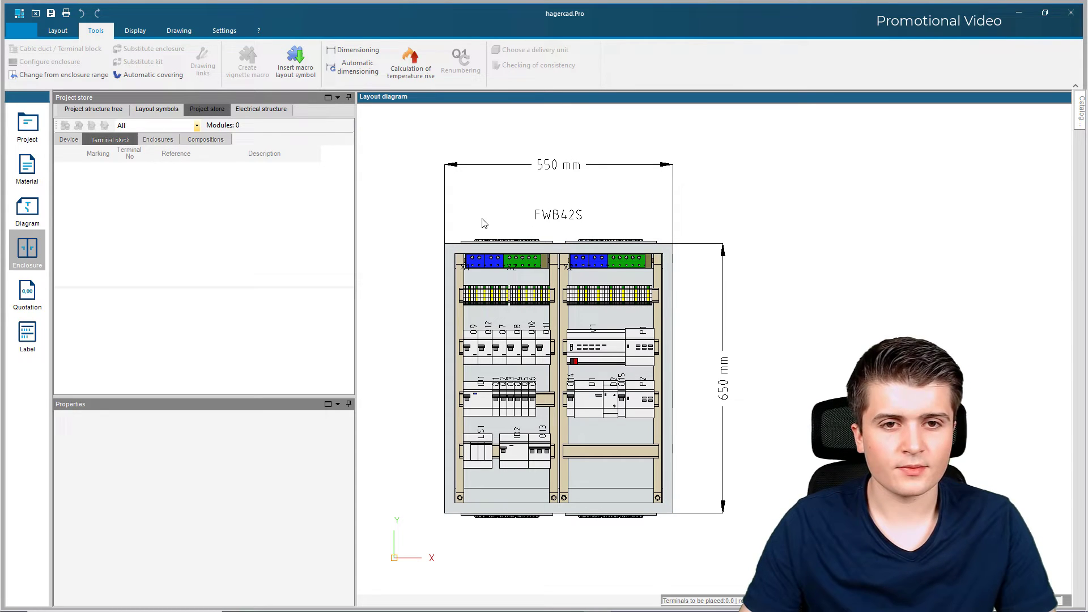
scroll(294, 46, "up", 1)
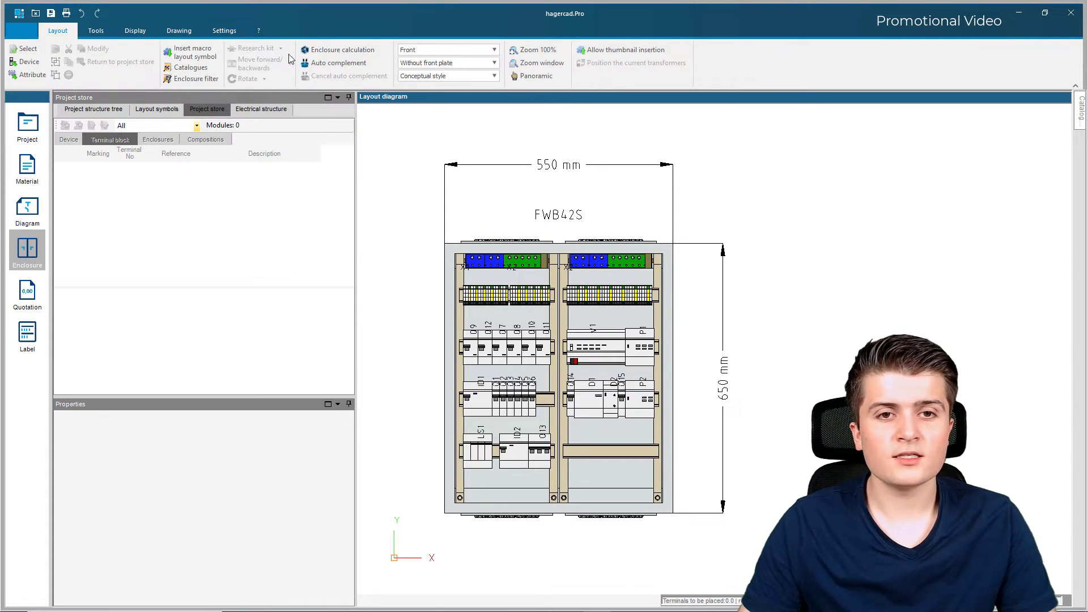
left_click(318, 65)
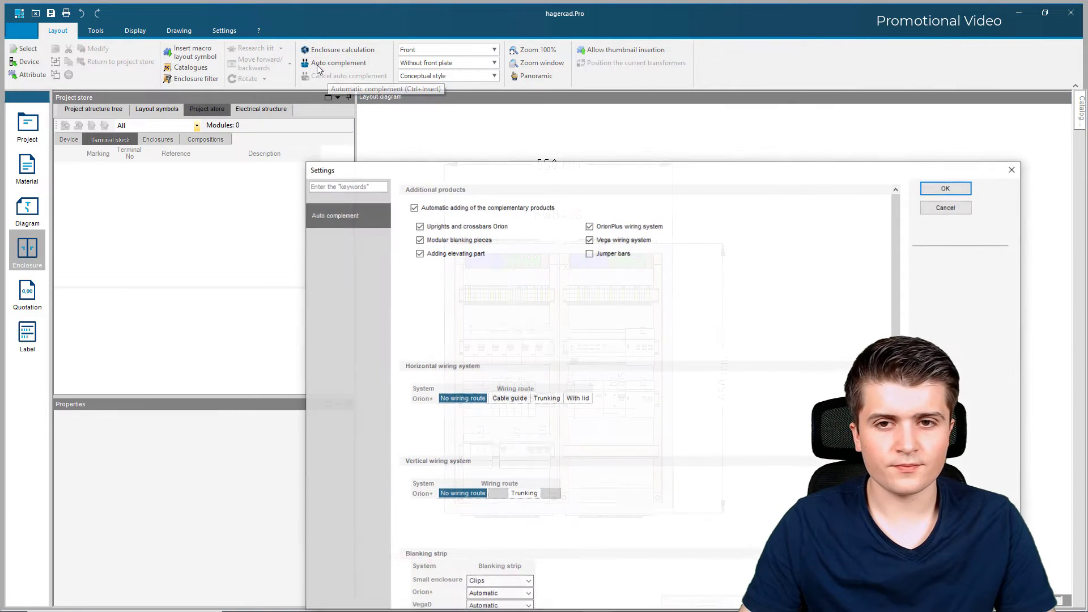
left_click(944, 190)
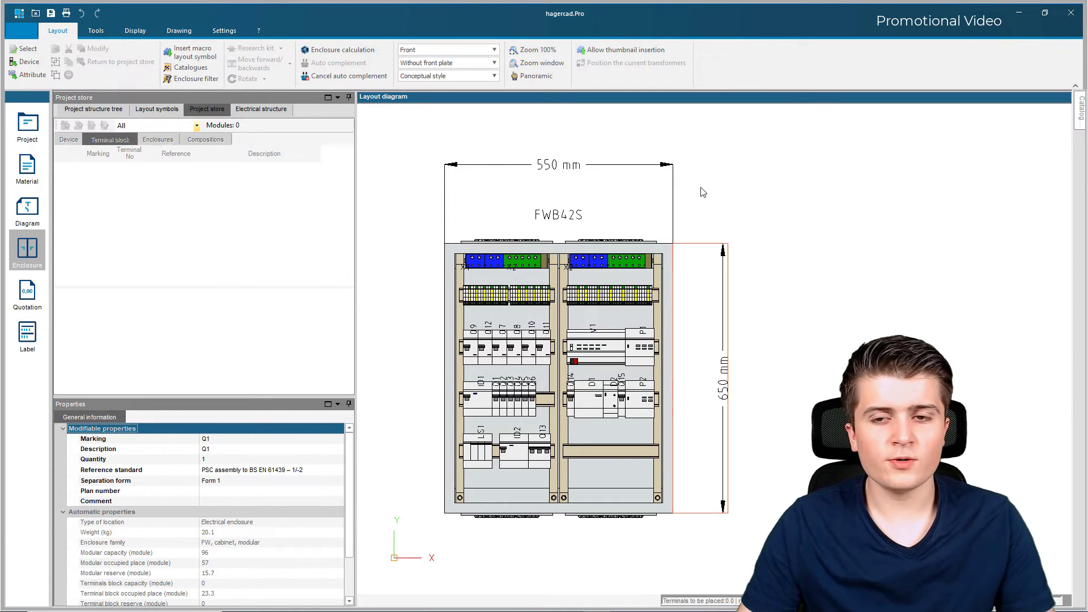
- Print location Q1's electric diagram together with the whole-location layout without front plate, as front and 3D perspective views
left_click(66, 13)
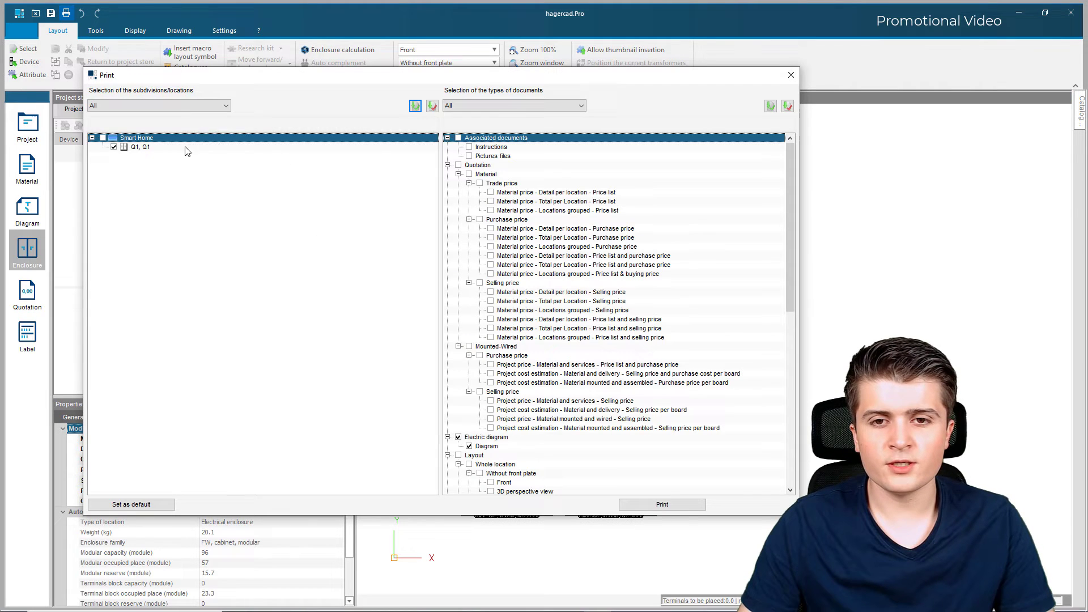
scroll(470, 198, "down", 5)
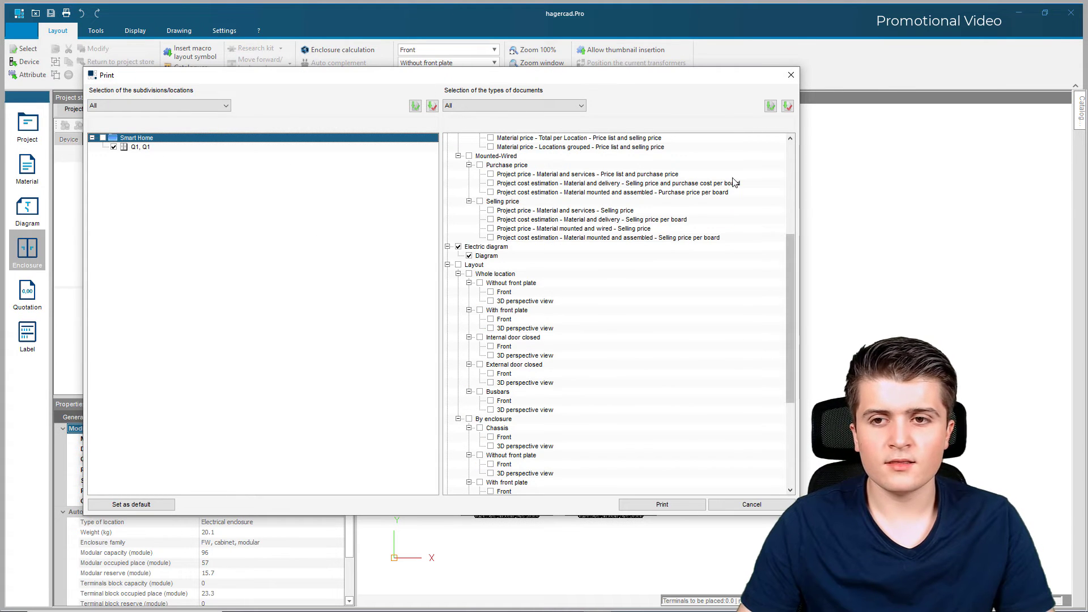
scroll(660, 270, "down", 3)
scroll(510, 200, "up", 3)
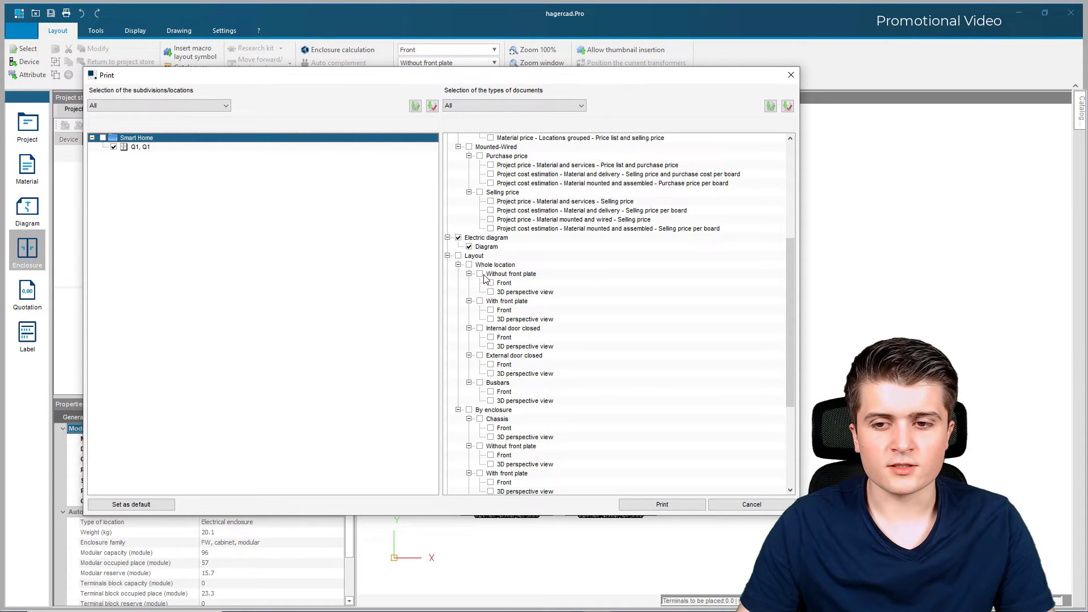
left_click(491, 293)
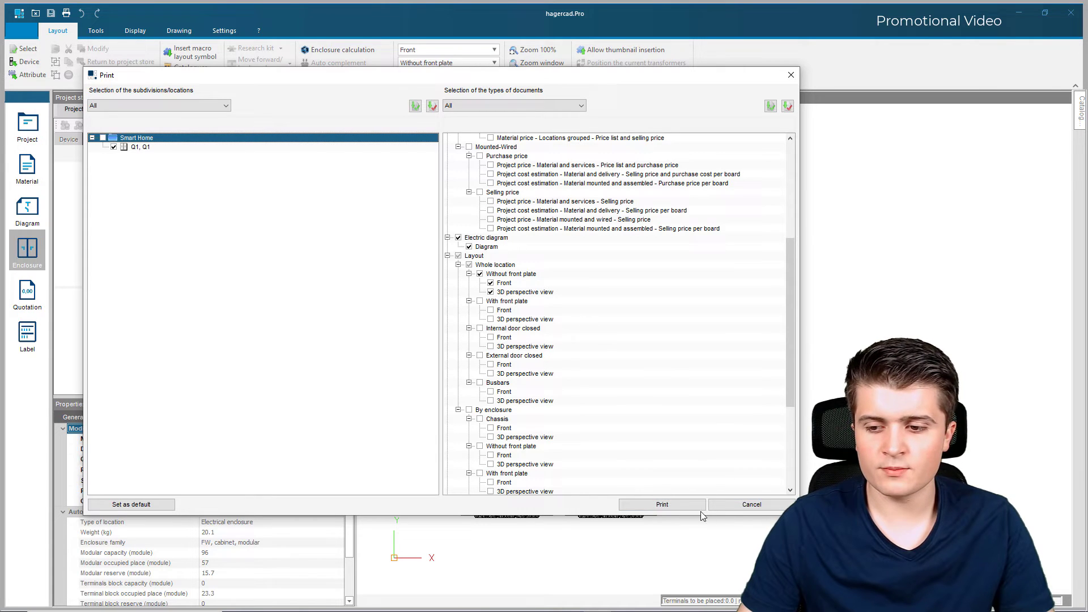
left_click(674, 505)
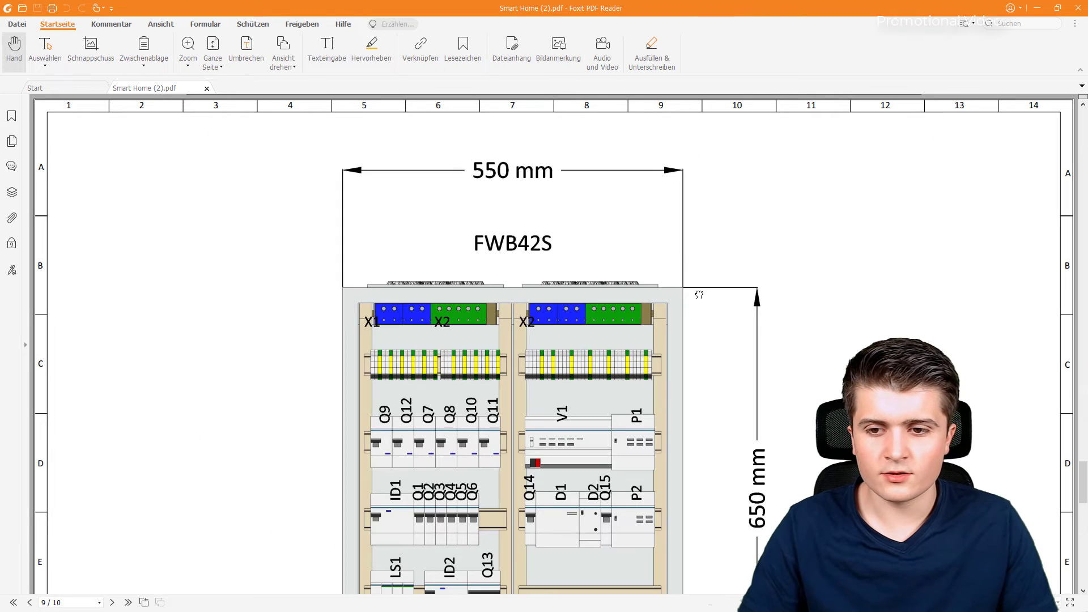
- Review the dimensioned enclosure drawing, its device layout and title block in the exported Smart Home PDF
scroll(398, 262, "down", 1, "ctrl")
scroll(397, 262, "down", 3)
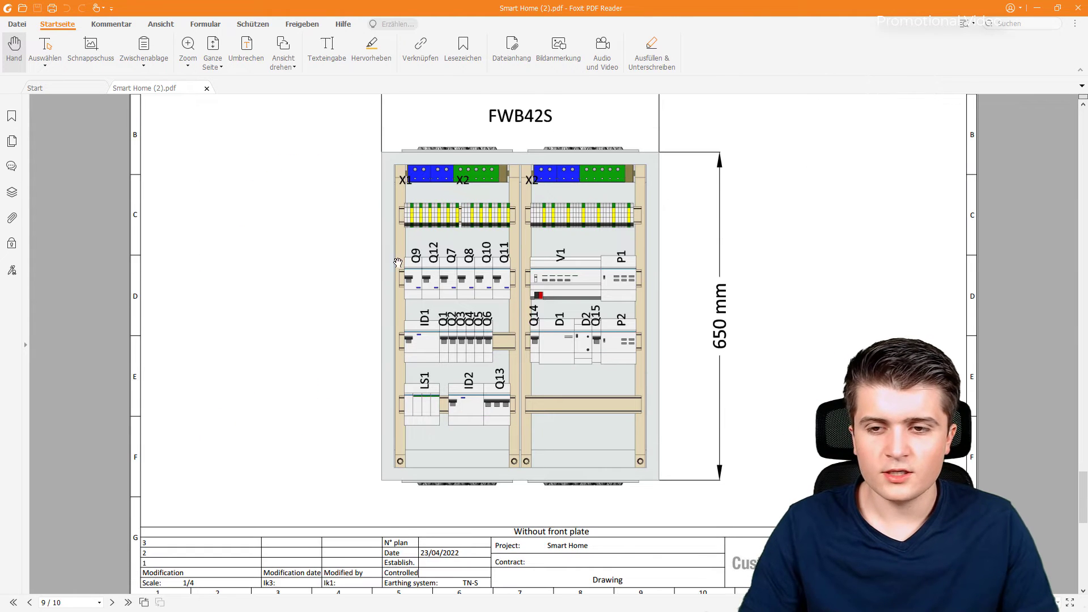
scroll(398, 262, "up", 2)
scroll(488, 231, "down", 1)
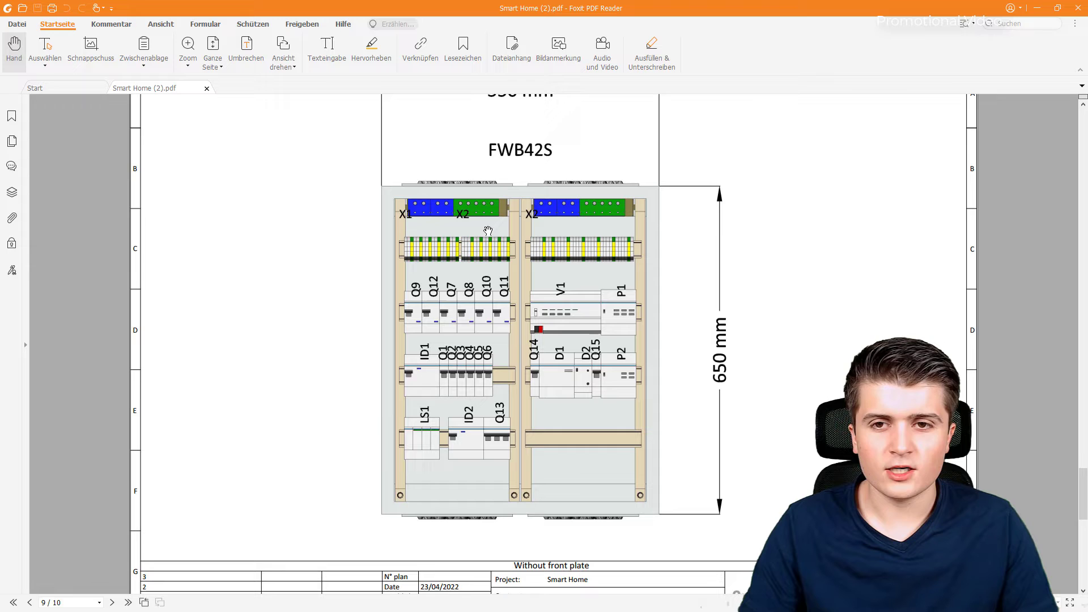
scroll(408, 287, "down", 2)
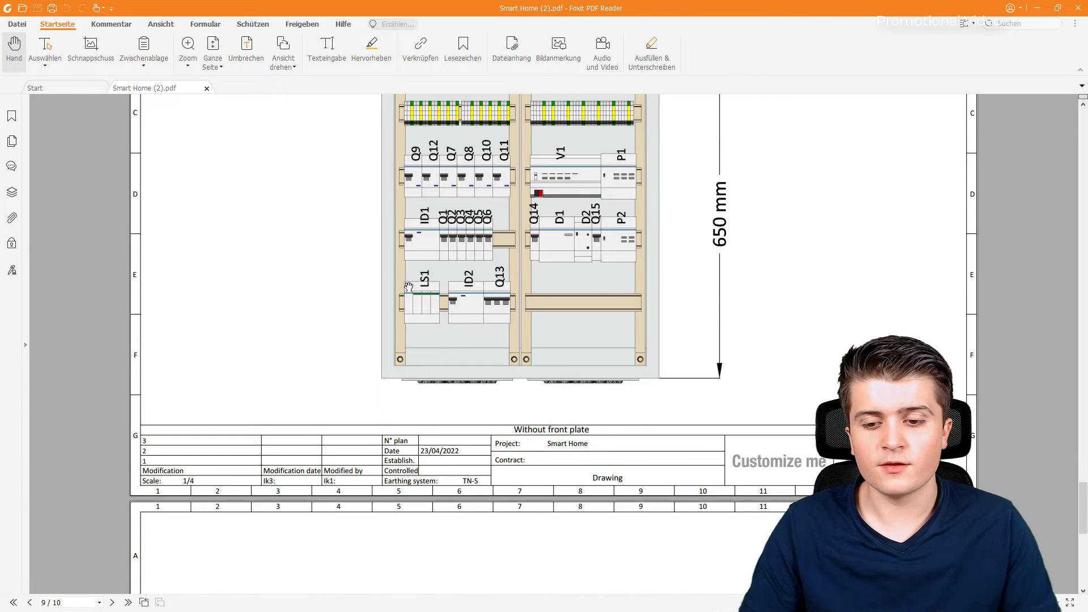
scroll(409, 287, "down", 7)
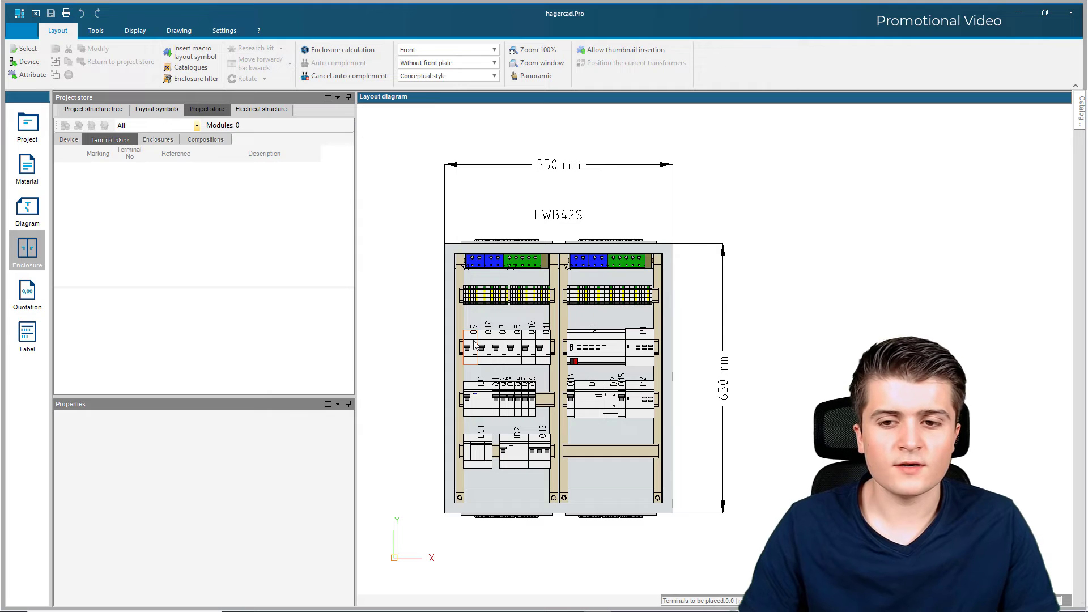
- Search for a kit fitted to RCBO Q9, select FL996A and place it to the right of the FWB42S enclosure
left_click(470, 349)
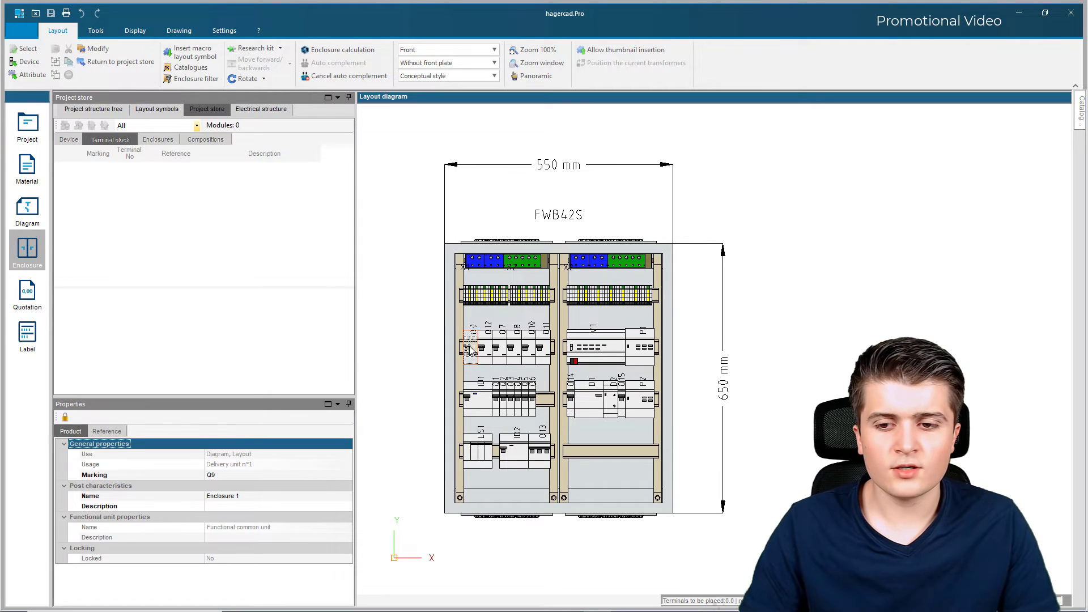
right_click(469, 350)
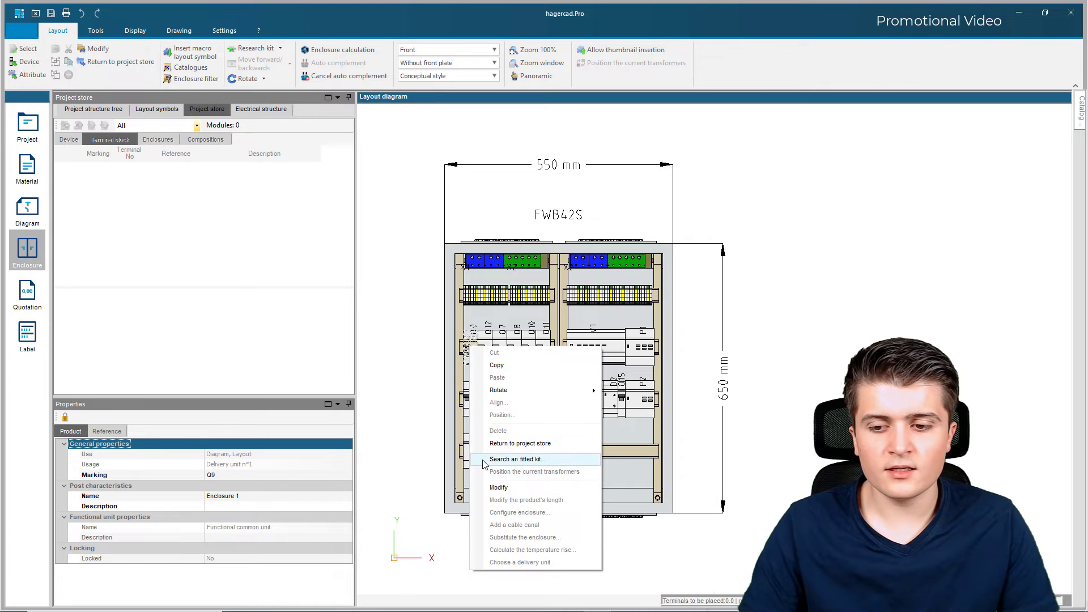
left_click(514, 460)
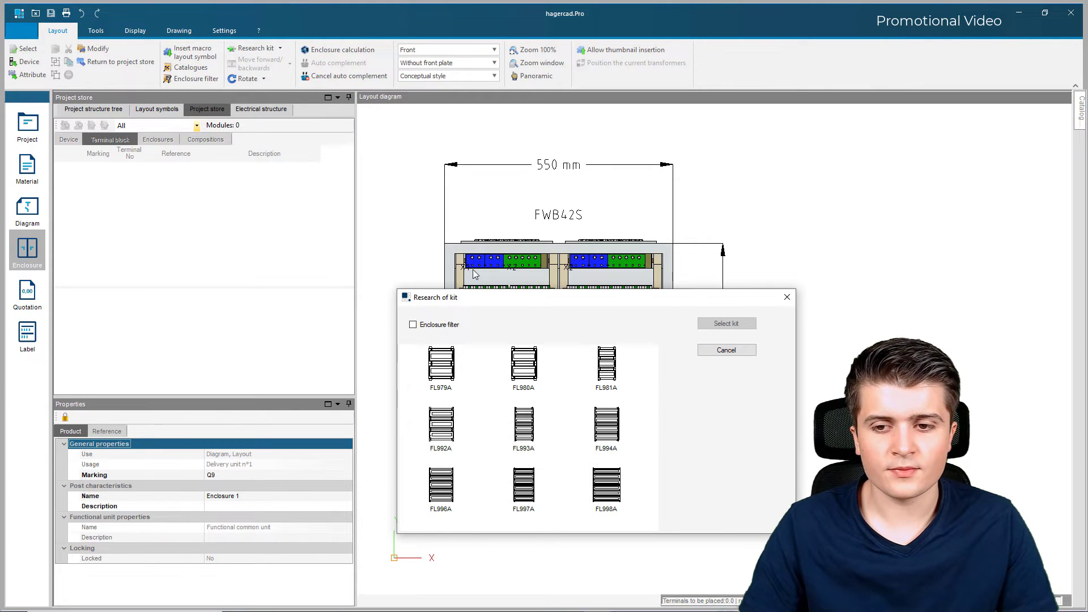
left_click_drag(483, 298, 452, 159)
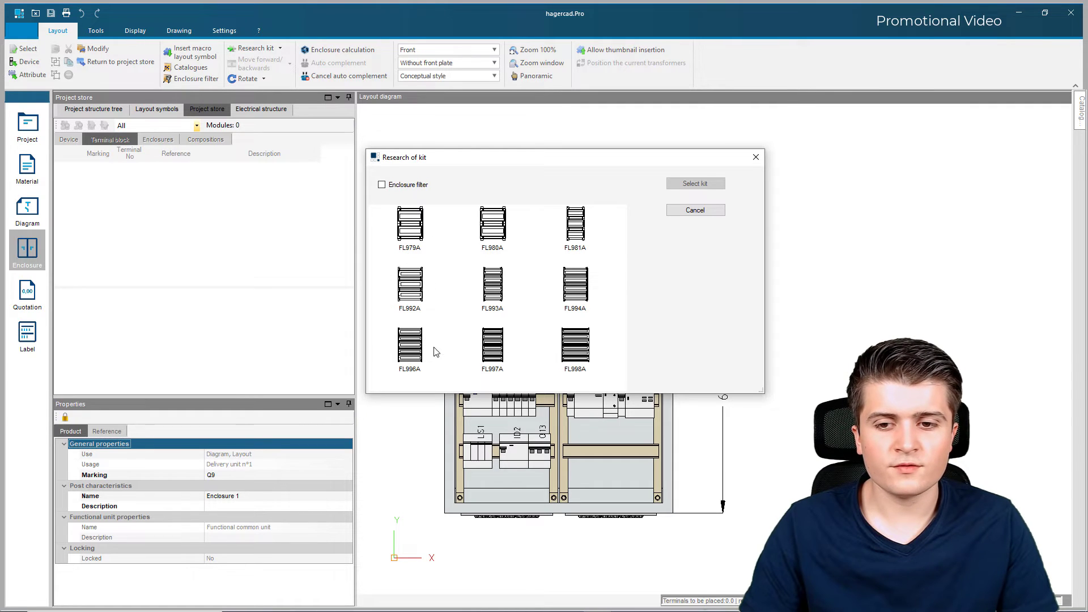
left_click(417, 348)
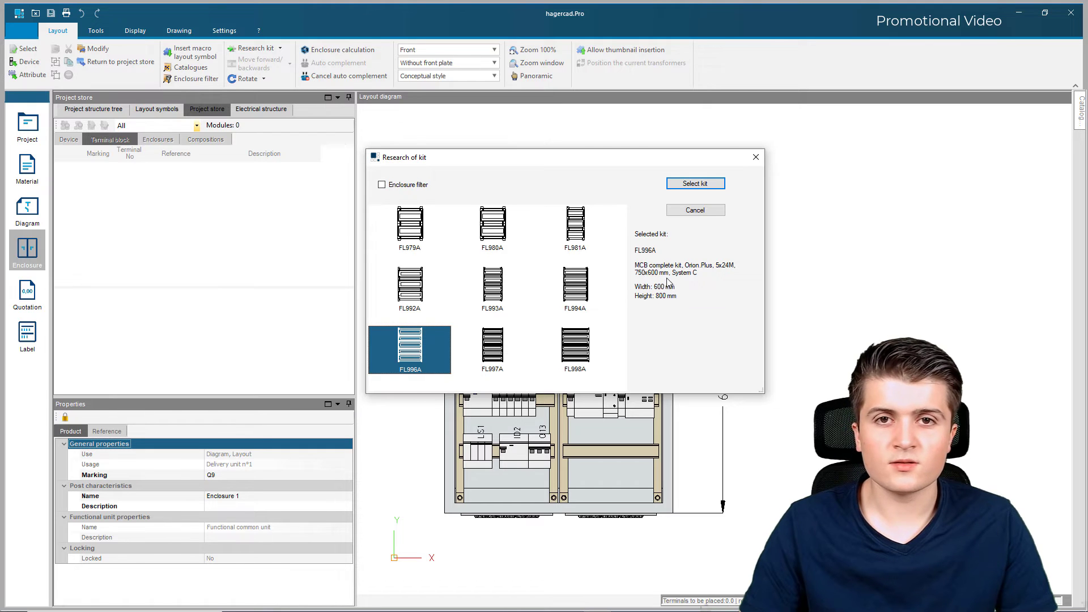
left_click(699, 187)
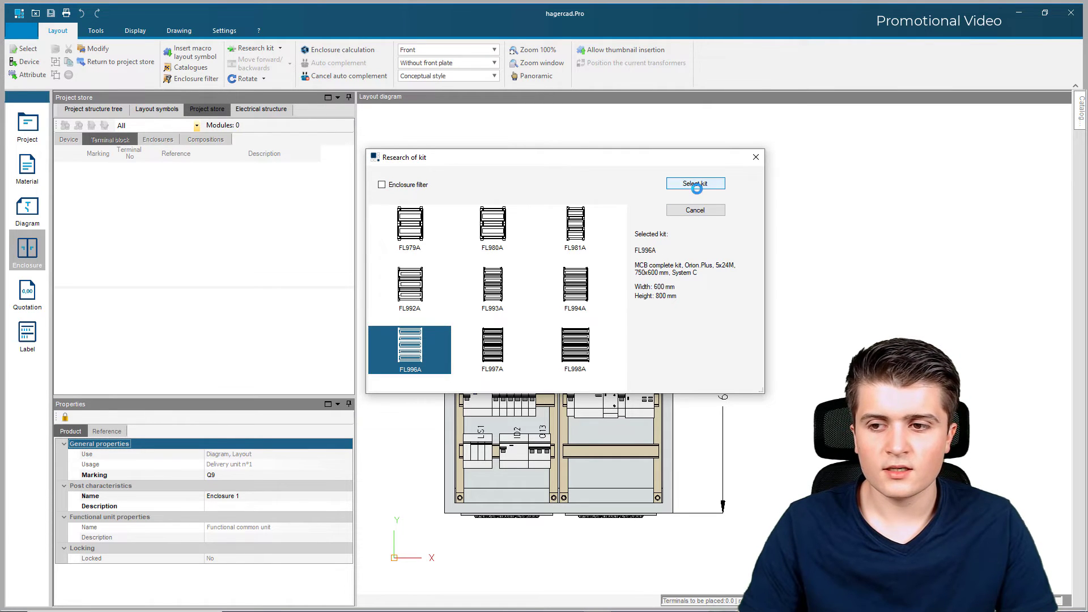
scroll(558, 266, "down", 2)
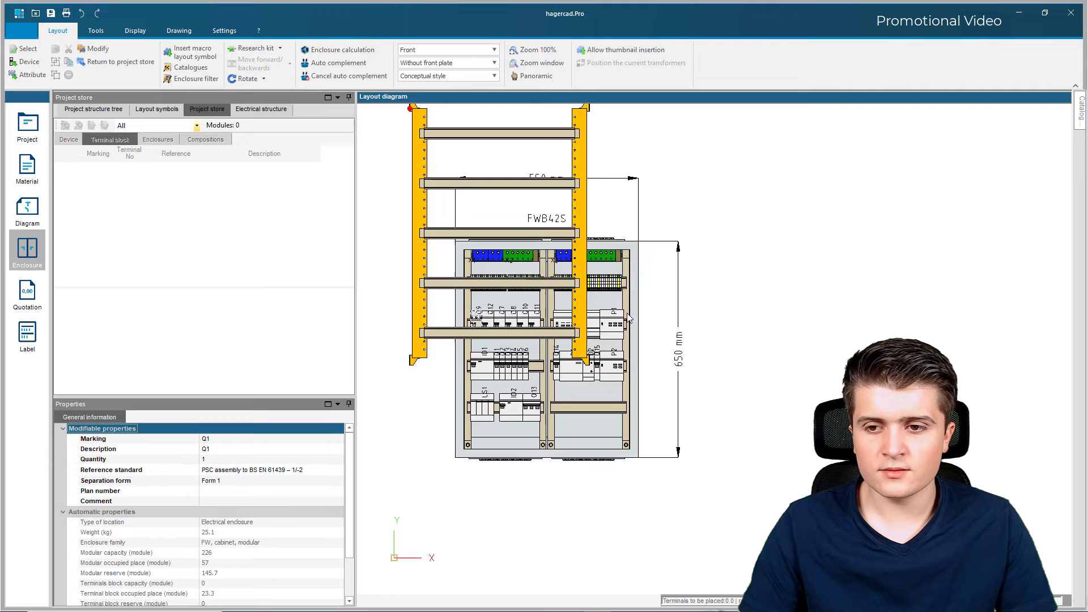
left_click(788, 340)
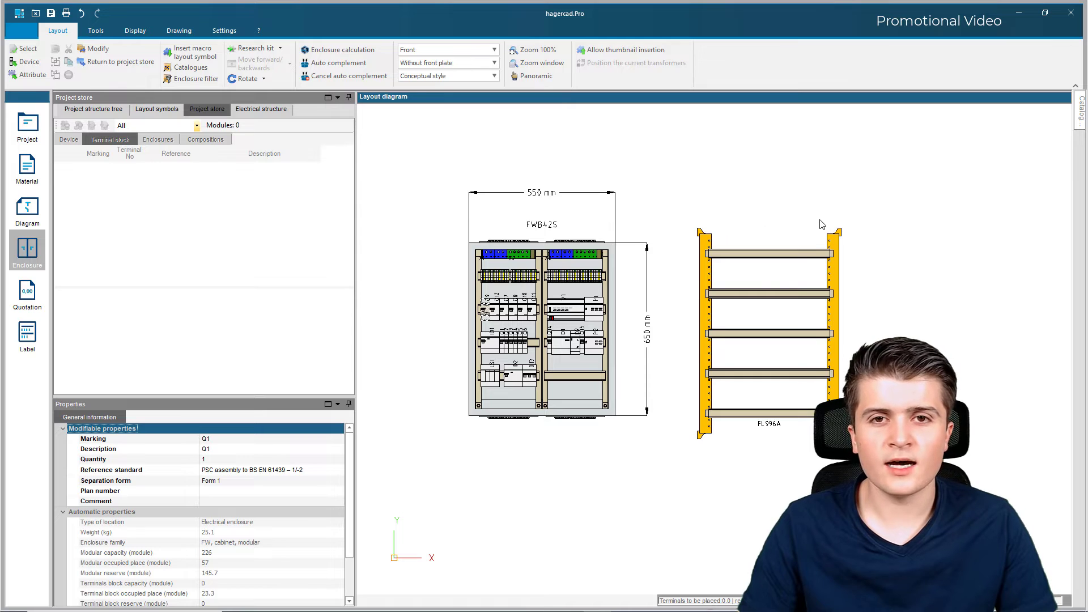
- Place an Orion Plus metal IP65 cabinet with plain door, 800 mm high, 600 mm wide and 300 mm deep, to the right of FWB42S
mouse_move(1080, 122)
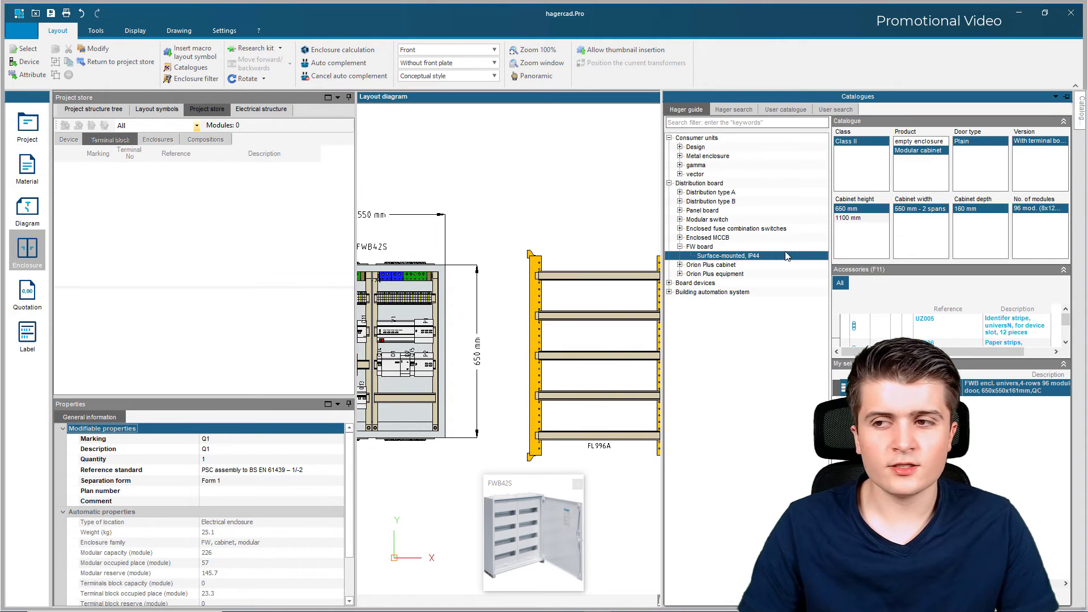
left_click(680, 264)
left_click(725, 275)
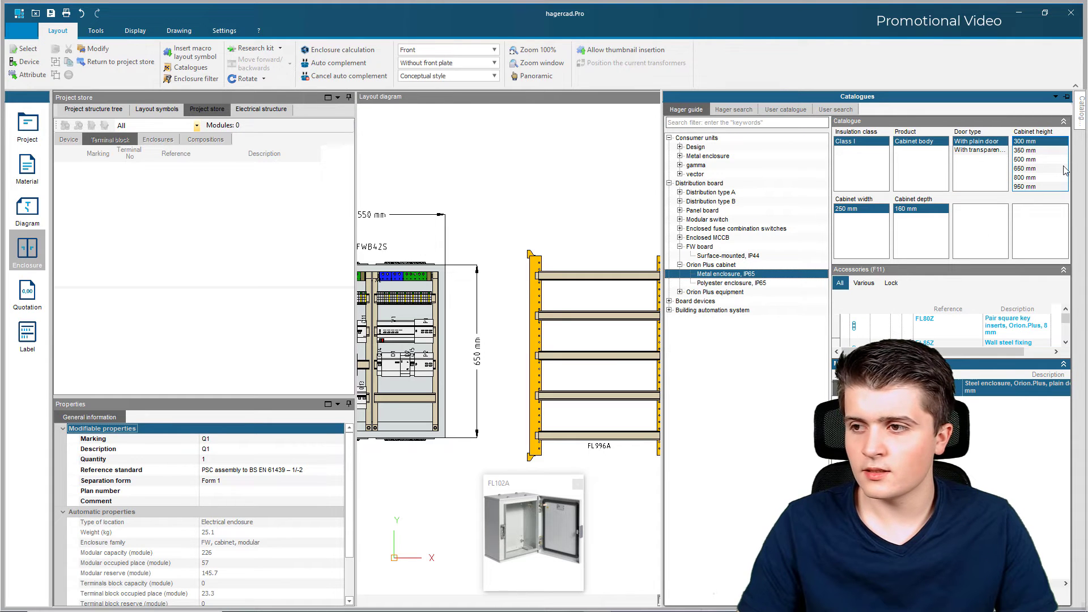
left_click(1036, 186)
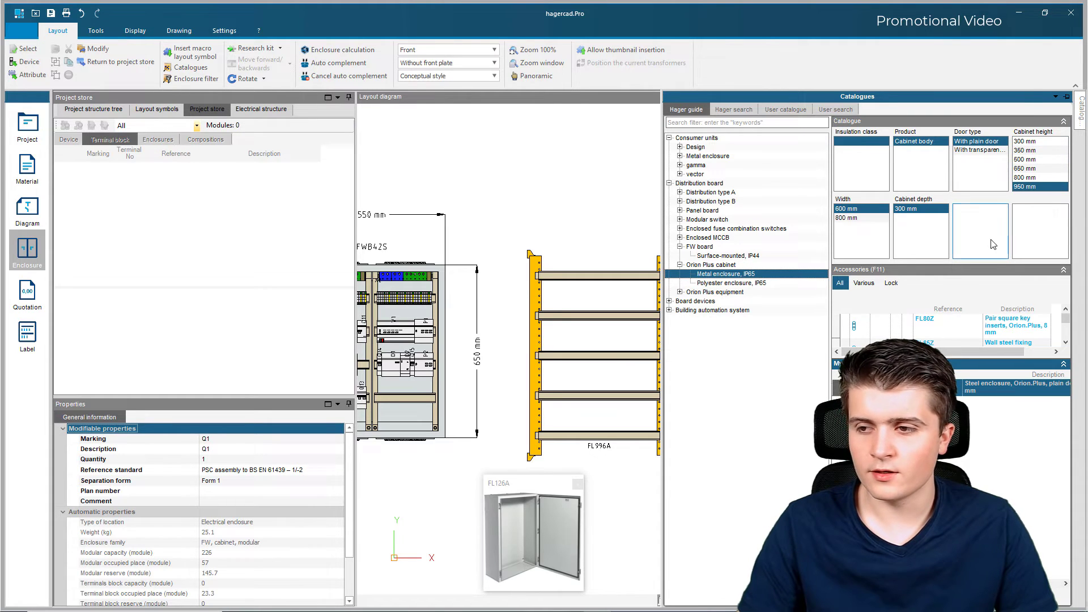
left_click(1040, 177)
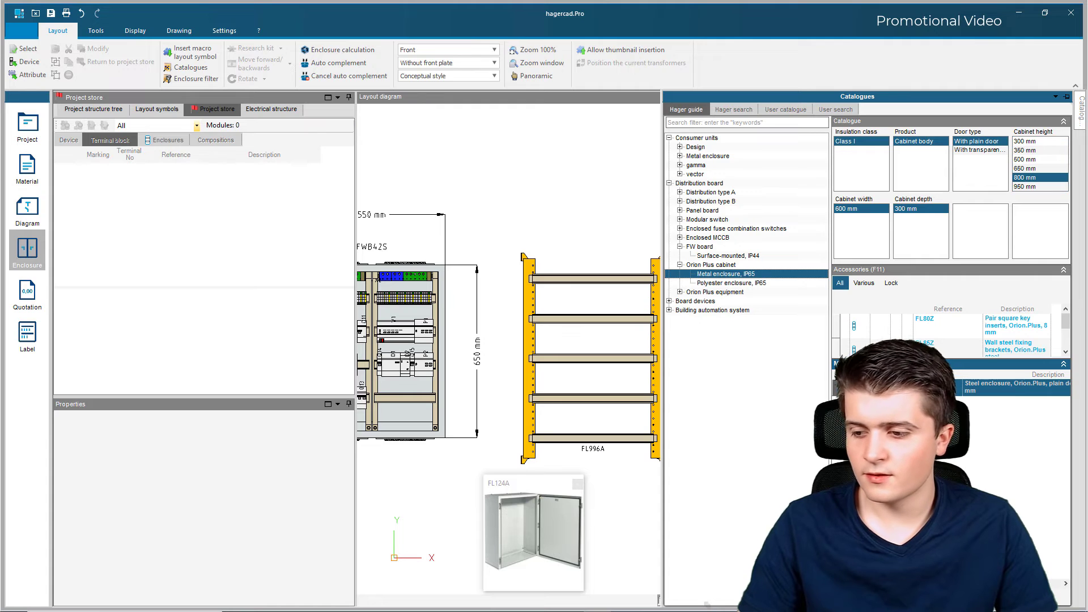
left_click_drag(760, 491, 780, 280)
- Fit kit FL996A inside the FL124A cabinet and shift the assembled cabinet slightly to the left
left_click(526, 285)
left_click_drag(526, 285, 711, 232)
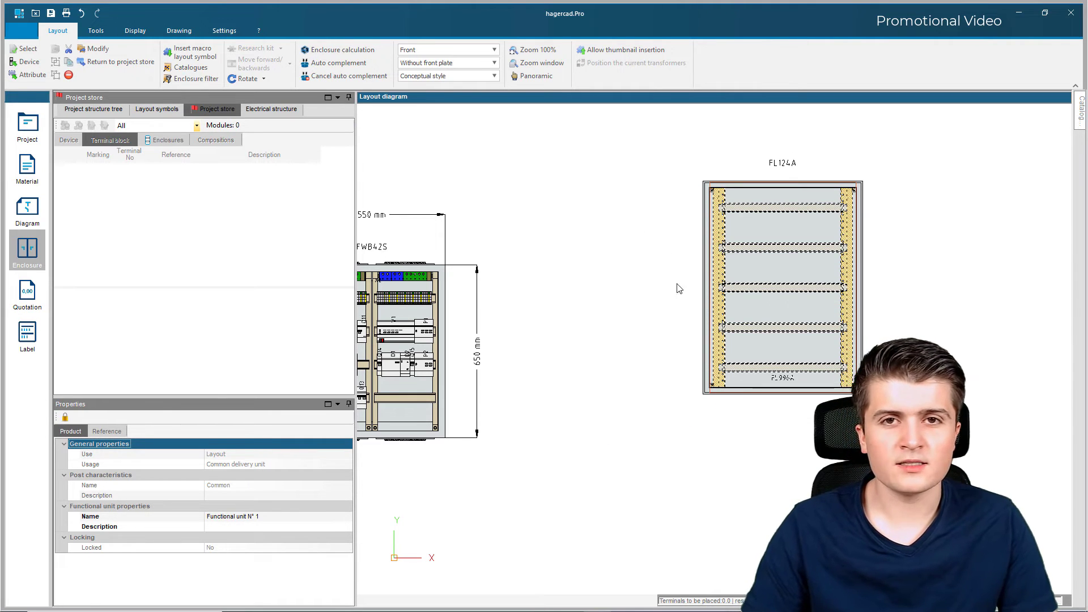
key("Escape")
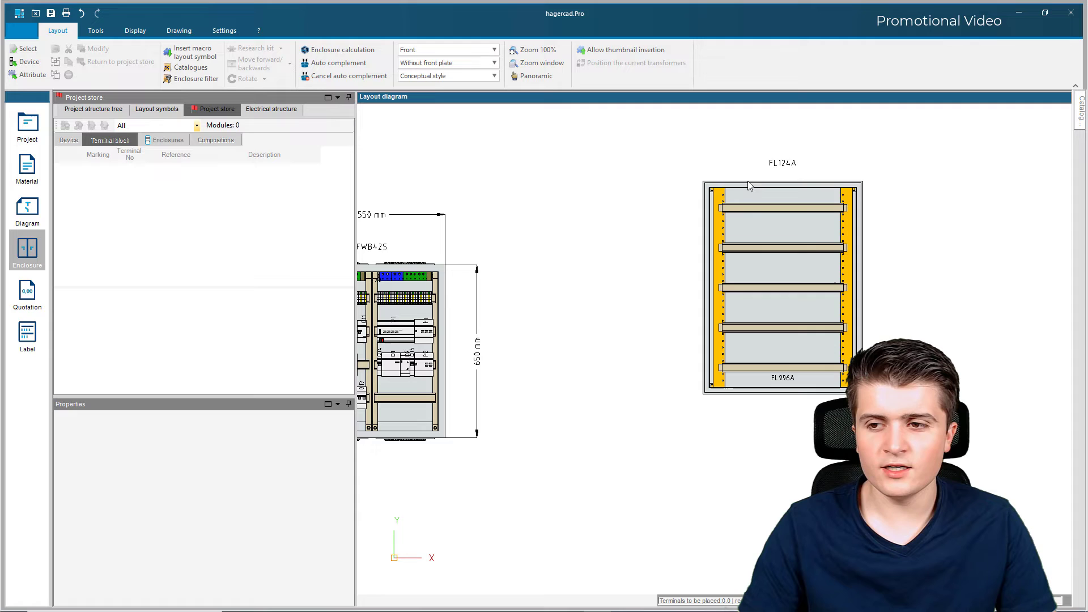
left_click_drag(746, 189, 623, 196)
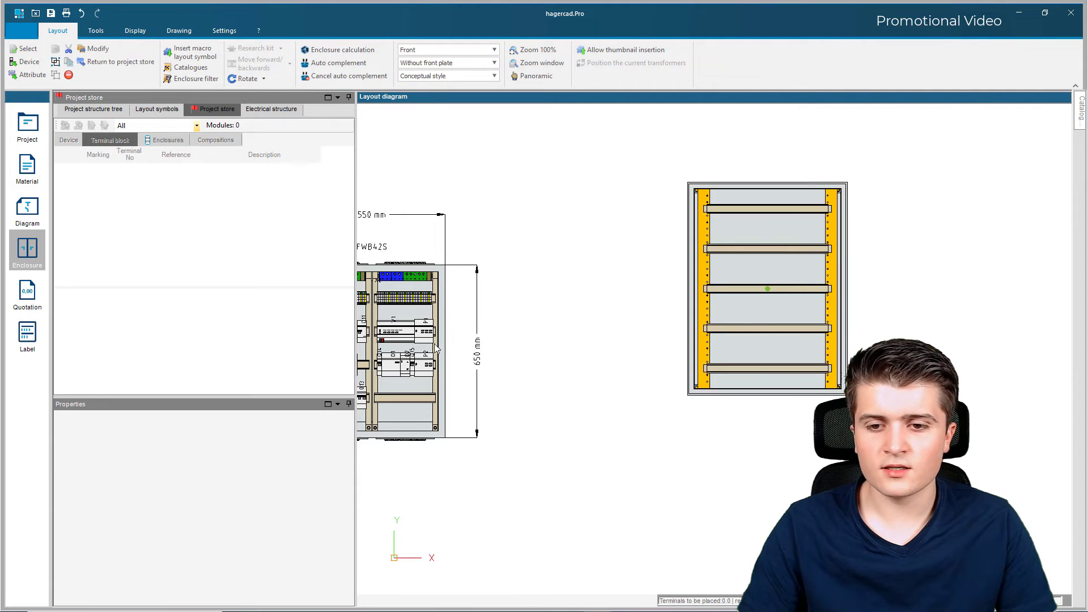
left_click_drag(412, 336, 380, 339)
left_click_drag(564, 266, 576, 275)
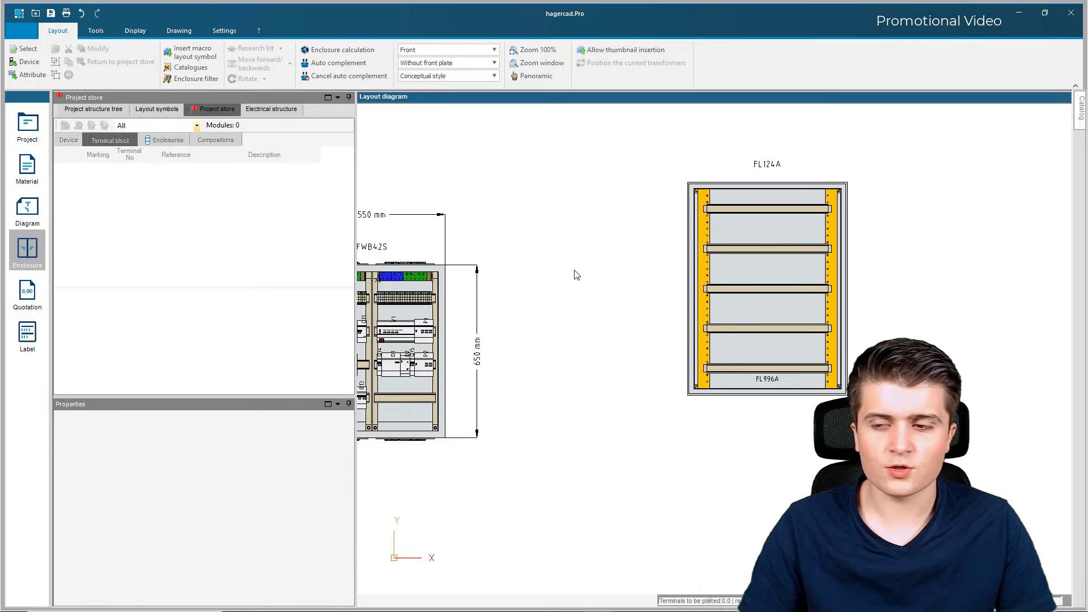
- Delete the FL124A cabinet together with its fitted kit FL996A from the layout
left_click_drag(579, 143, 894, 407)
right_click(802, 369)
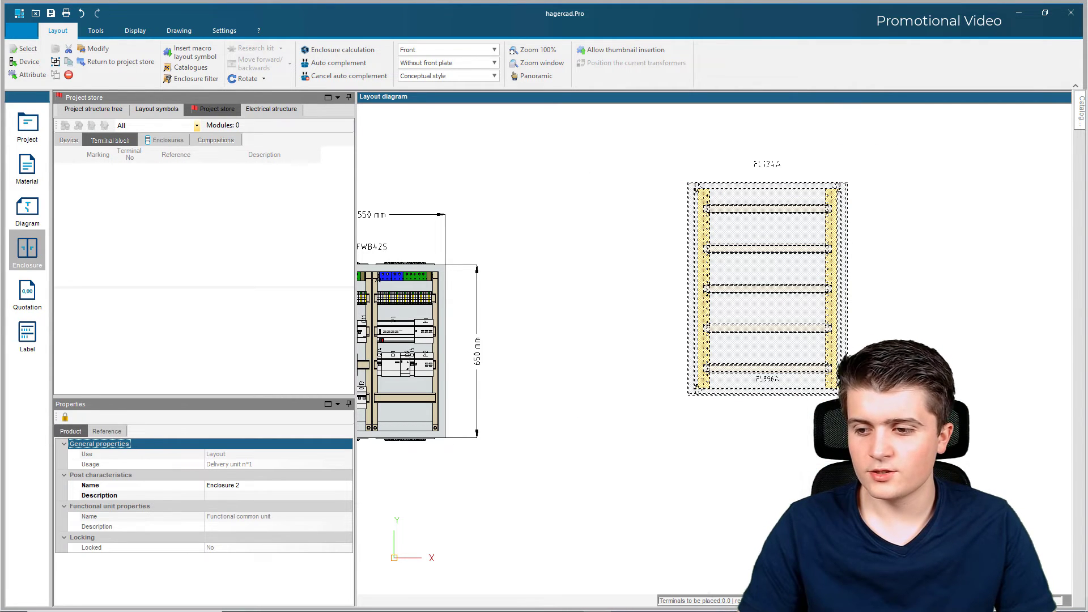
left_click(694, 257)
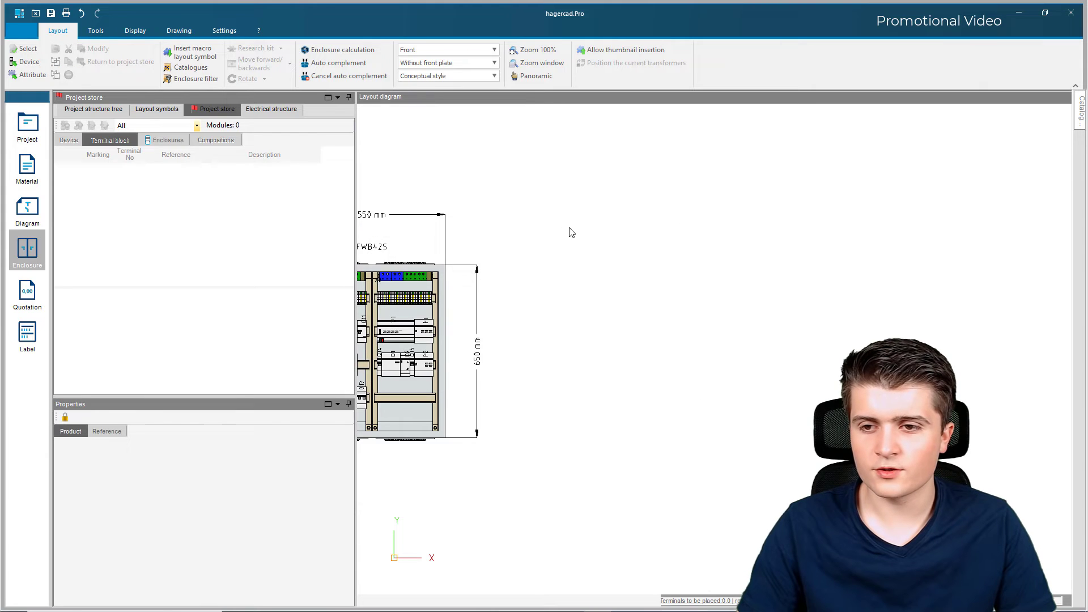
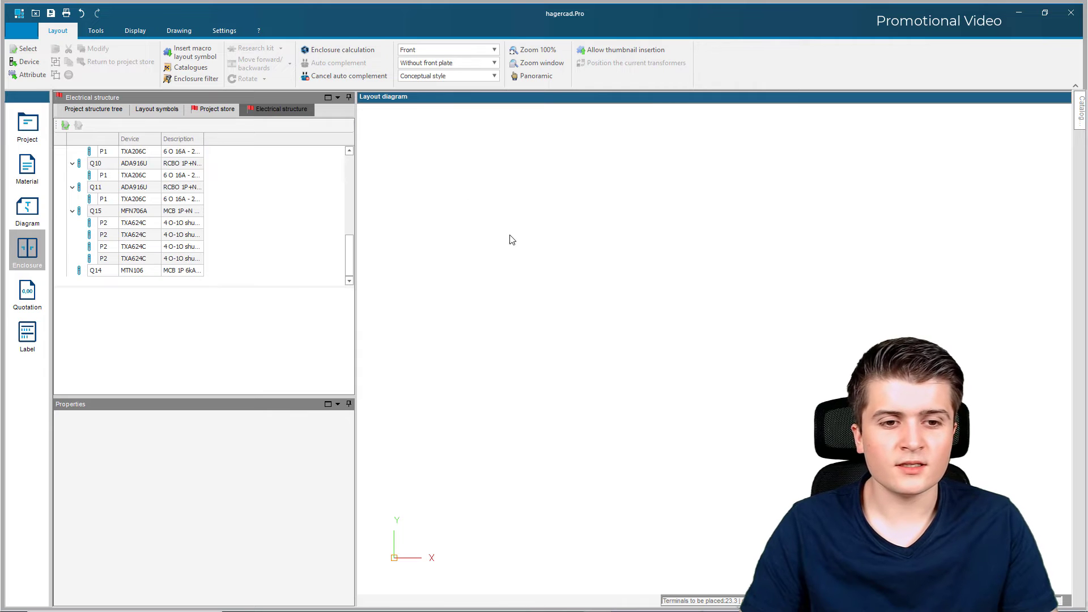
- Set up an enclosure calculation with incoming from the bottom, modular device reserve 20 % and 14 modules, and terminal reserve 10 % and 3 modules
left_click(338, 51)
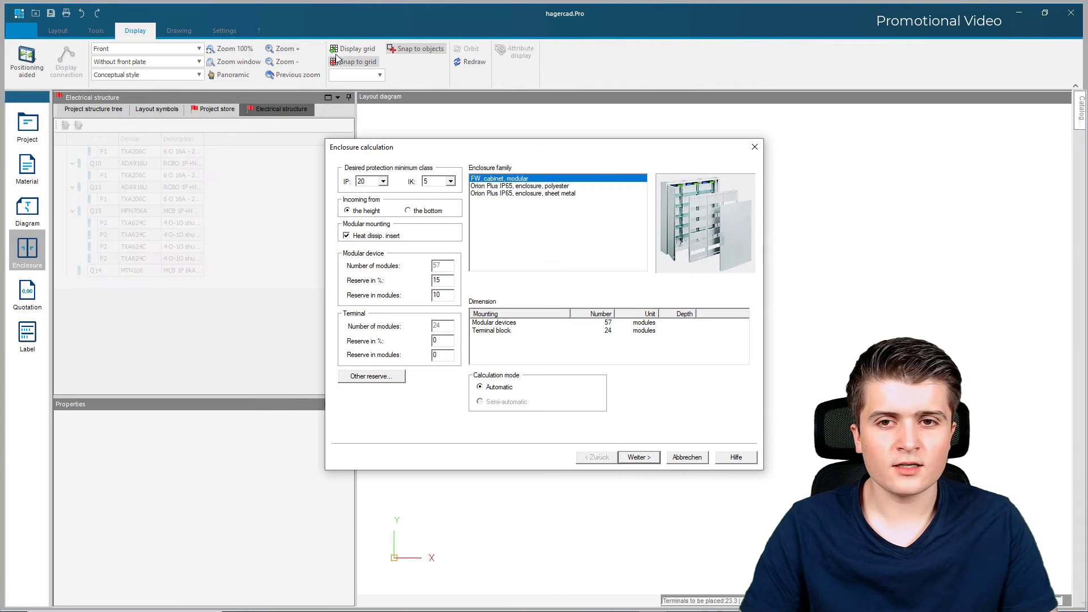
left_click_drag(484, 147, 475, 105)
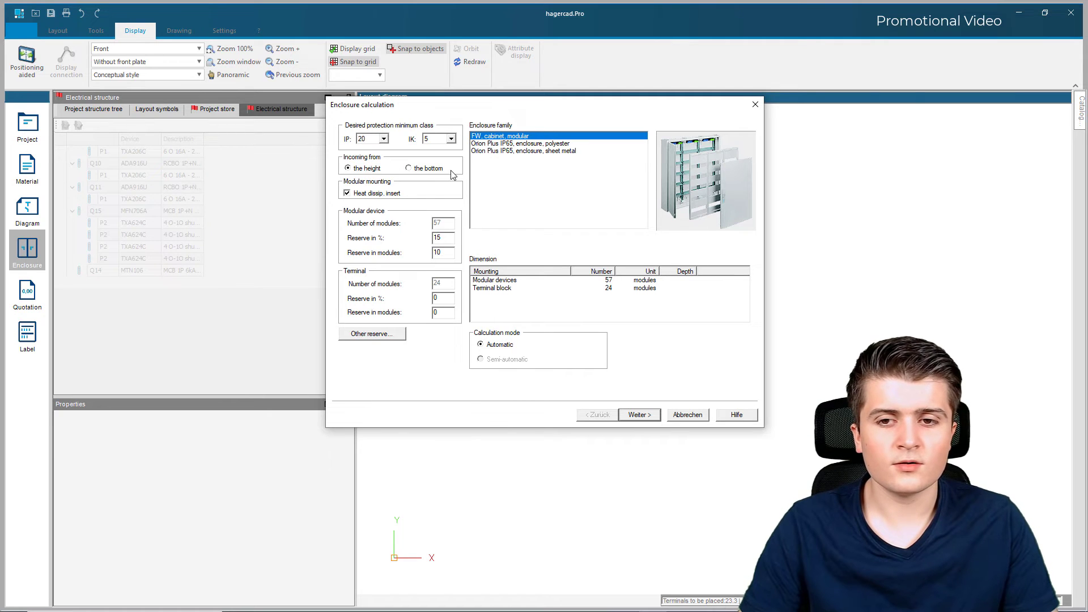
left_click(418, 169)
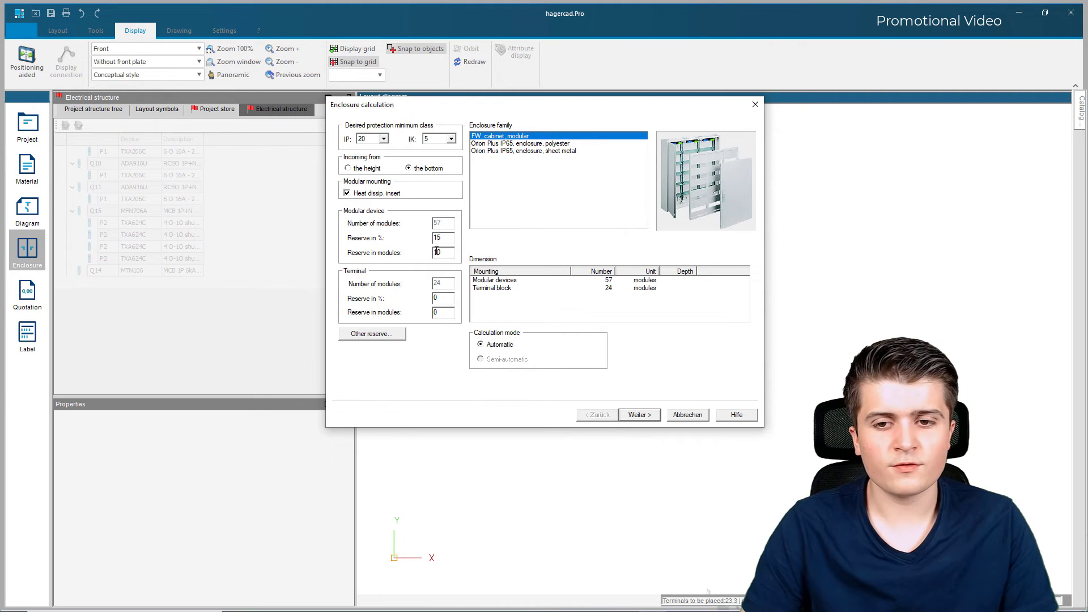
double_click(450, 241)
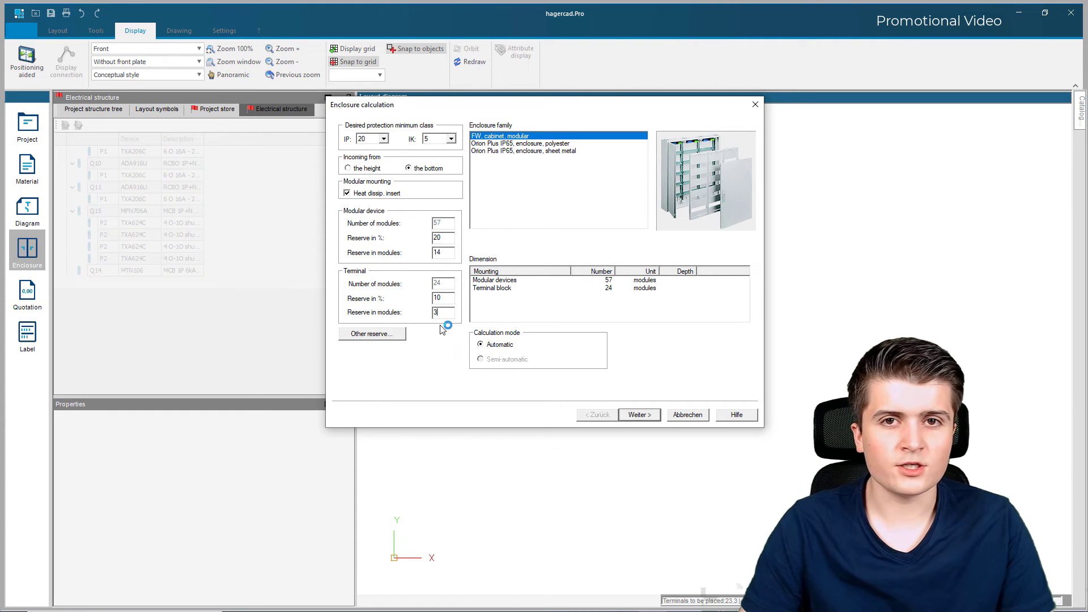
left_click(391, 334)
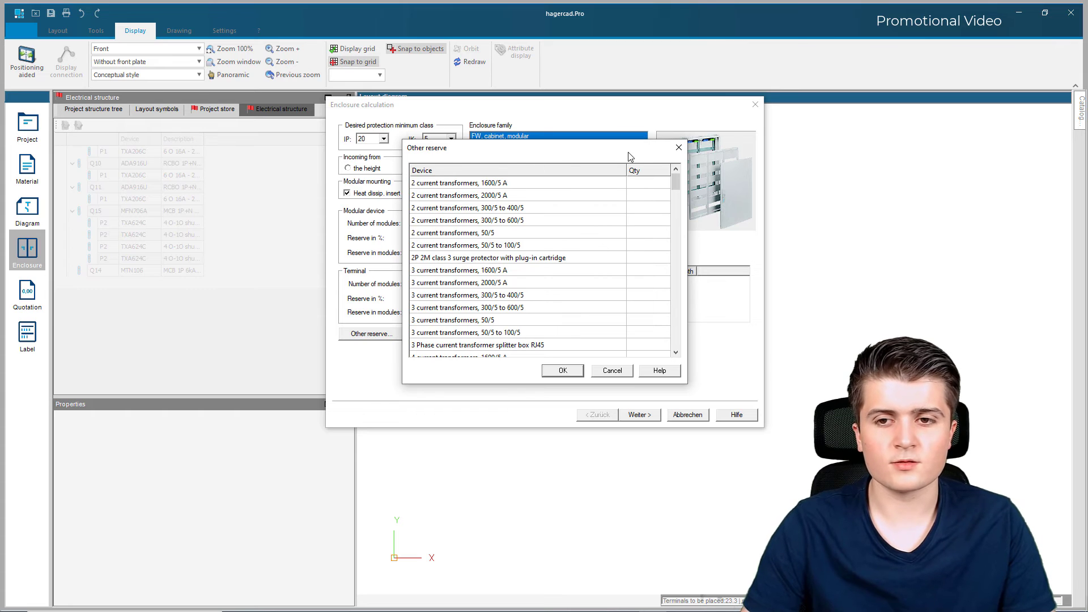
left_click(678, 148)
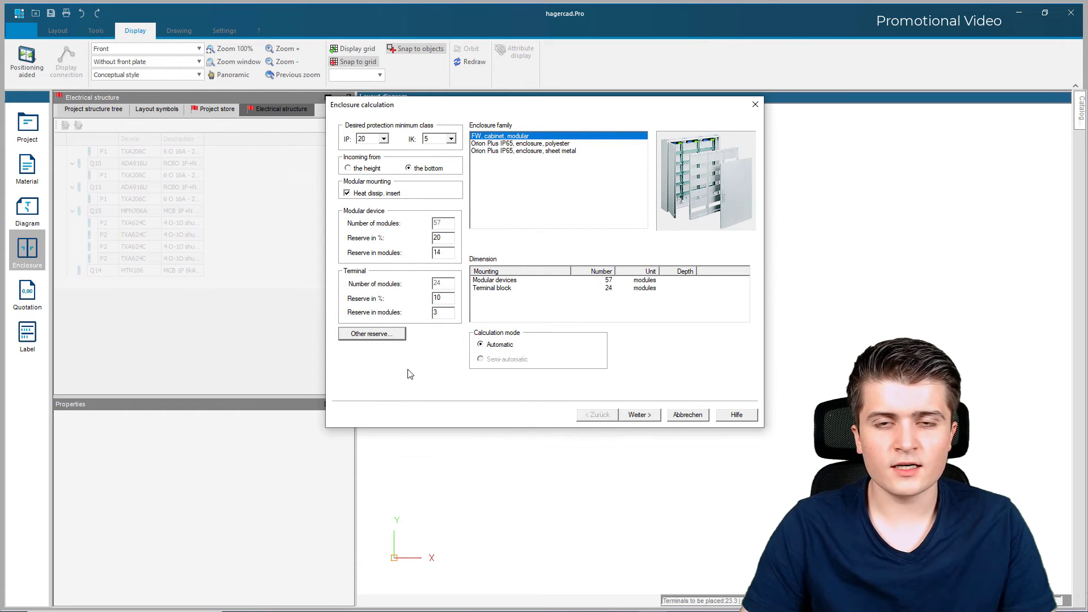
- Compare the Orion Plus polyester and sheet metal families with the modular FW cabinet, and continue the calculation with the FW cabinet
left_click(507, 144)
left_click(514, 152)
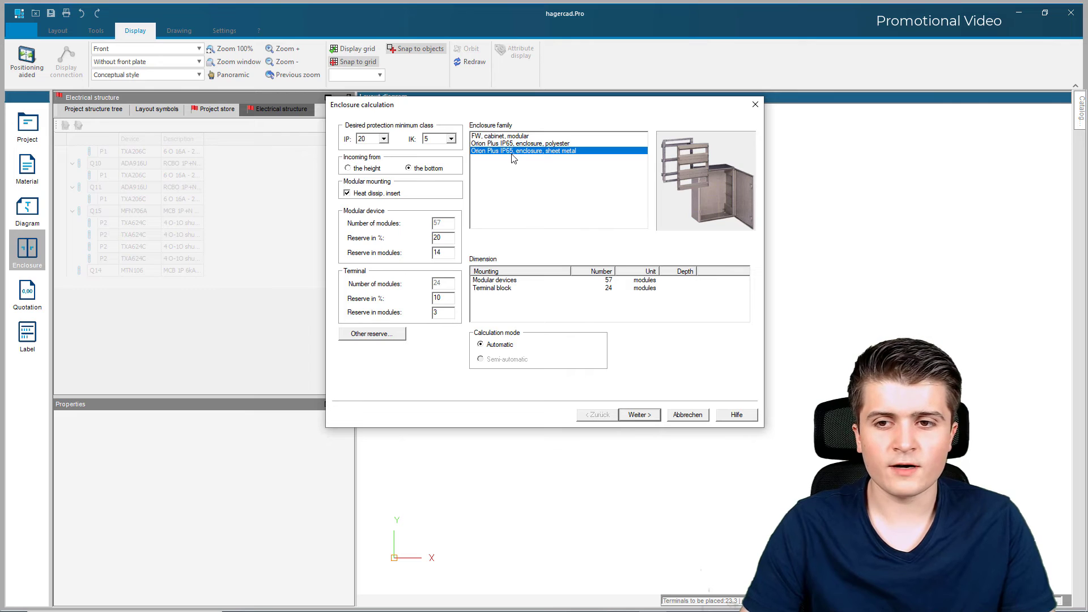
left_click(478, 136)
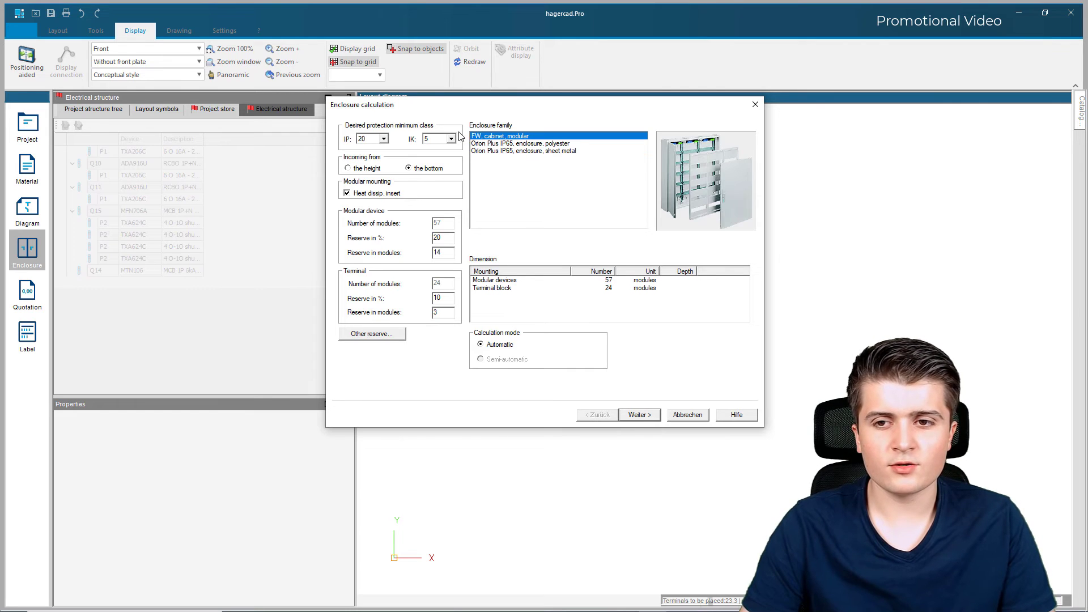
left_click(518, 144)
left_click(509, 152)
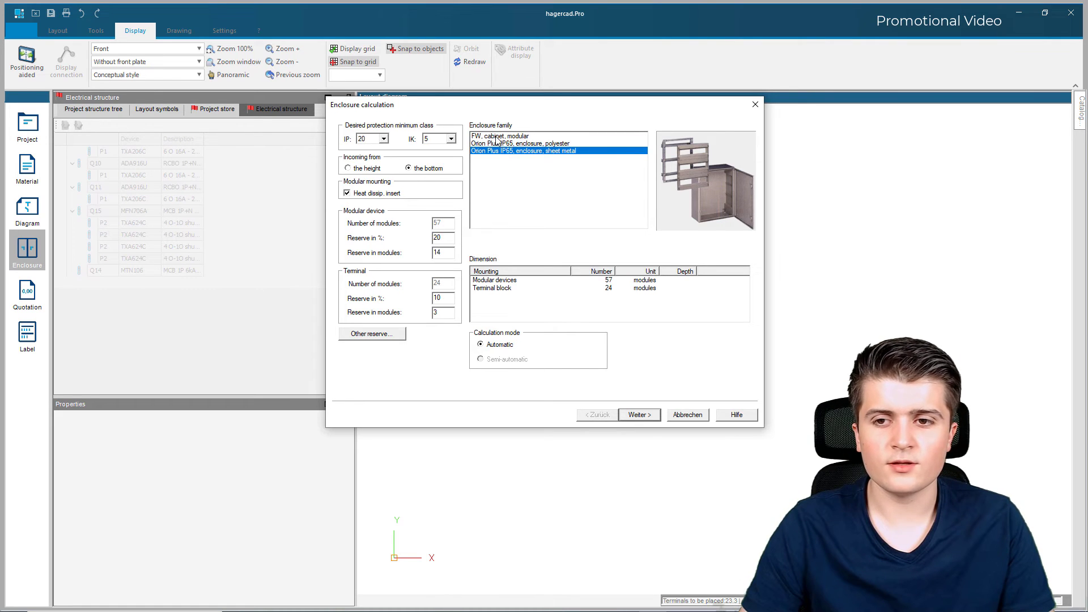
left_click(499, 137)
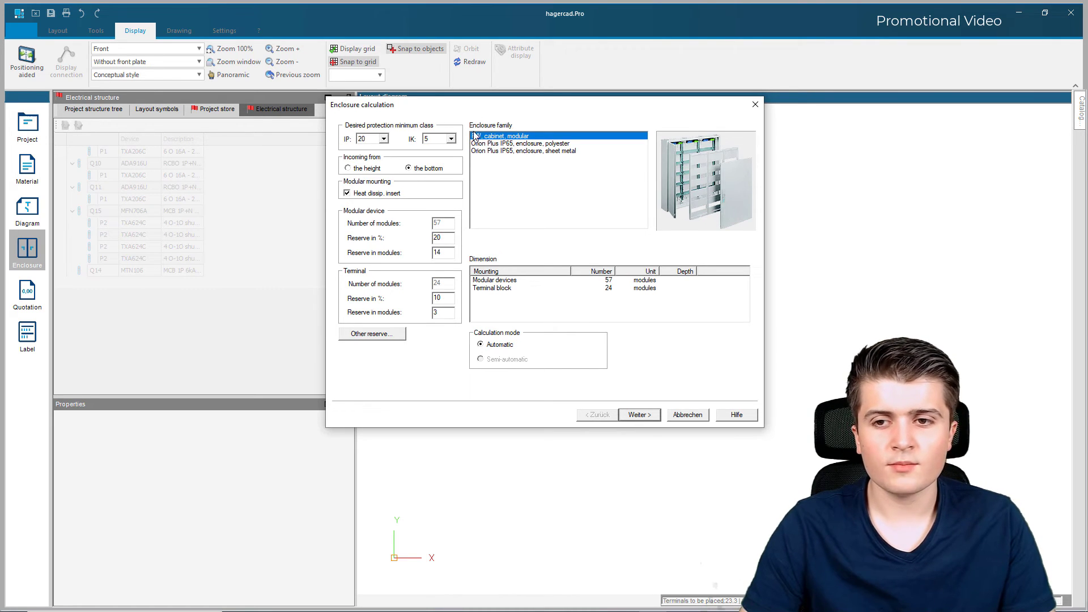
left_click(640, 415)
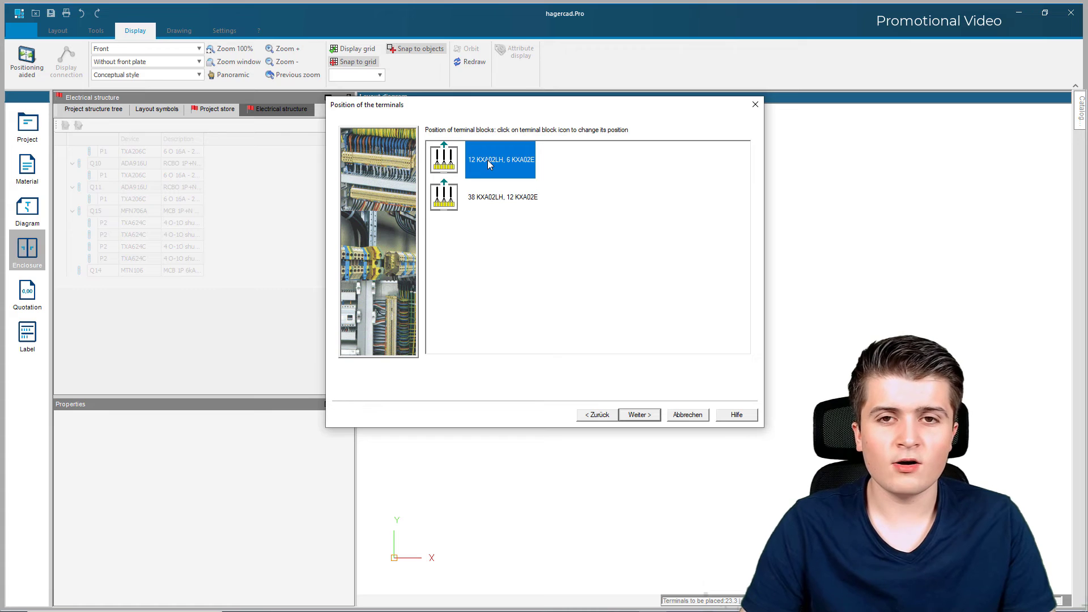
- Try both positions for the 12 KXA02LH, 6 KXA02E terminal block, then accept it with the upward position
left_click(453, 166)
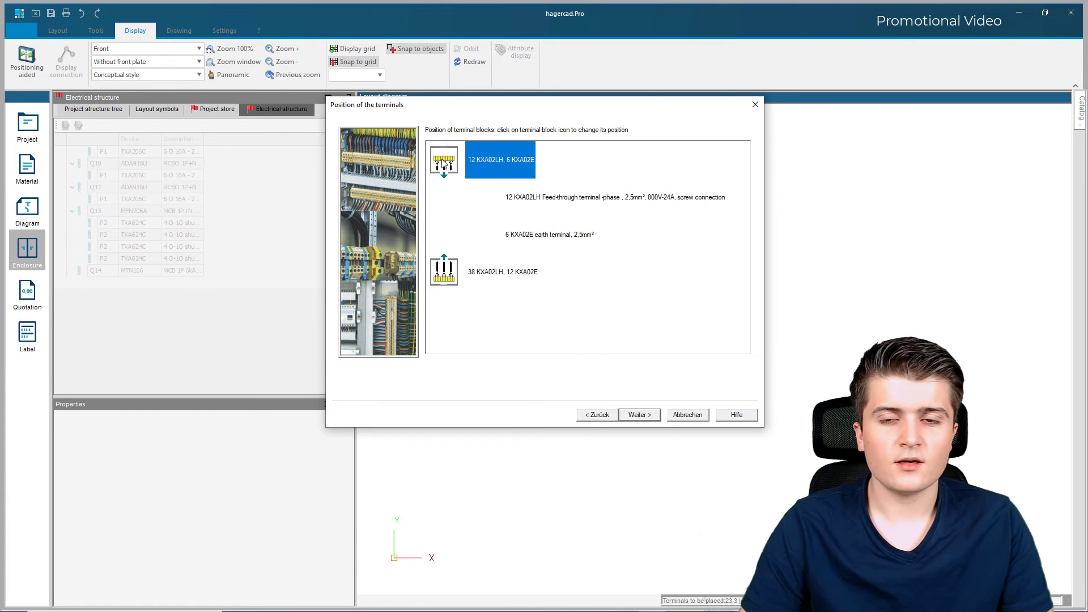
left_click(451, 165)
left_click(444, 163)
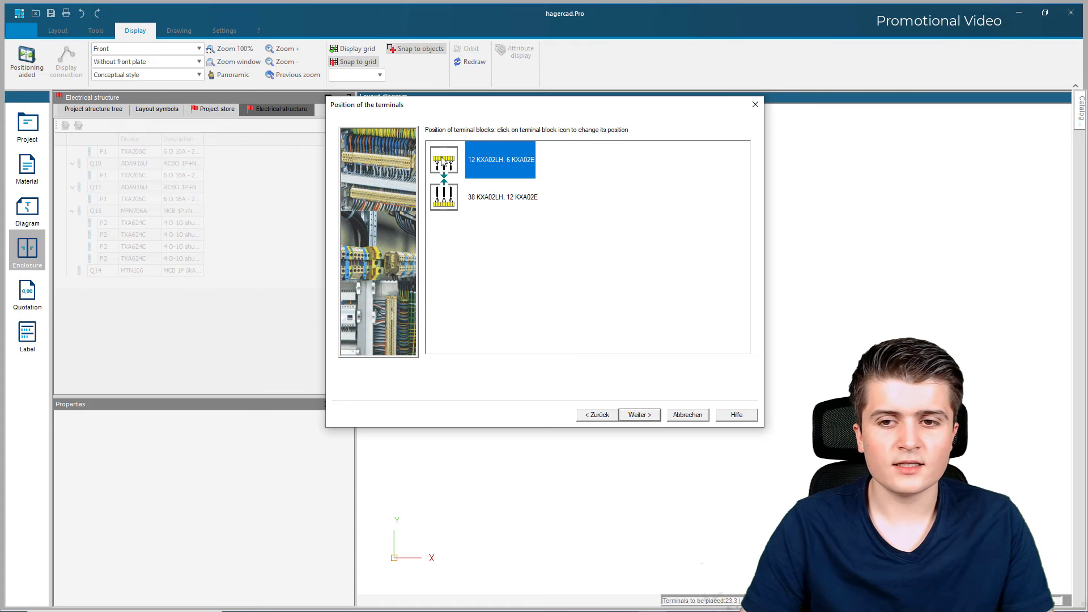
left_click(443, 161)
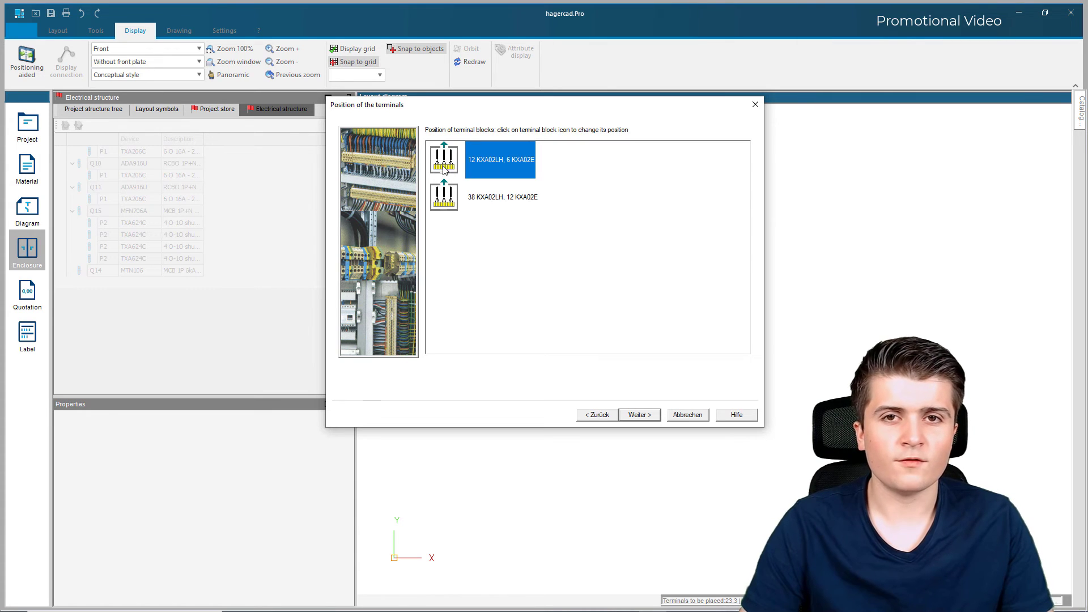
left_click(451, 166)
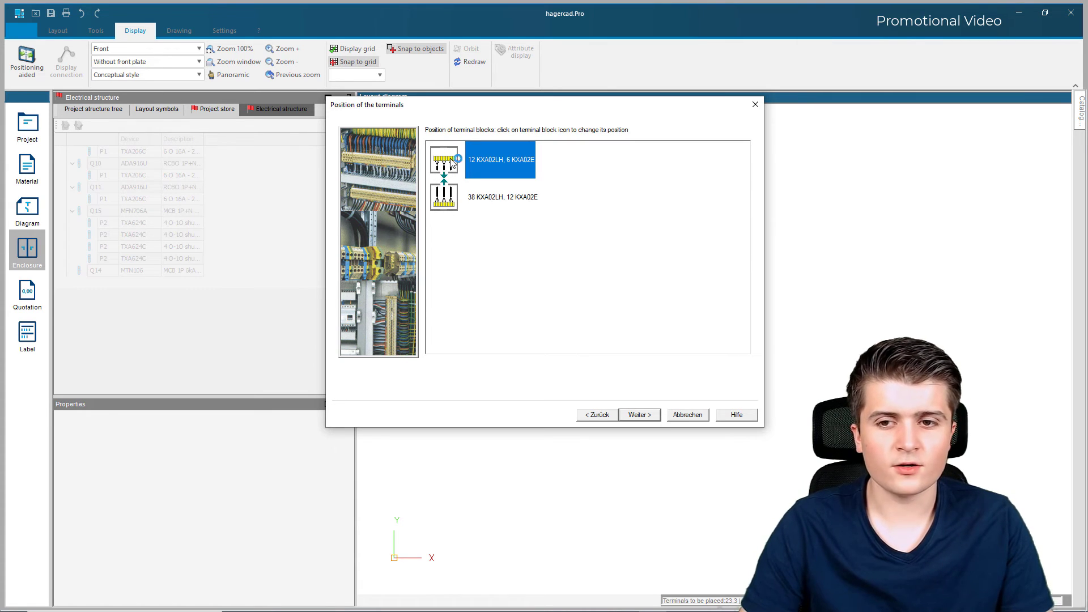
left_click(452, 166)
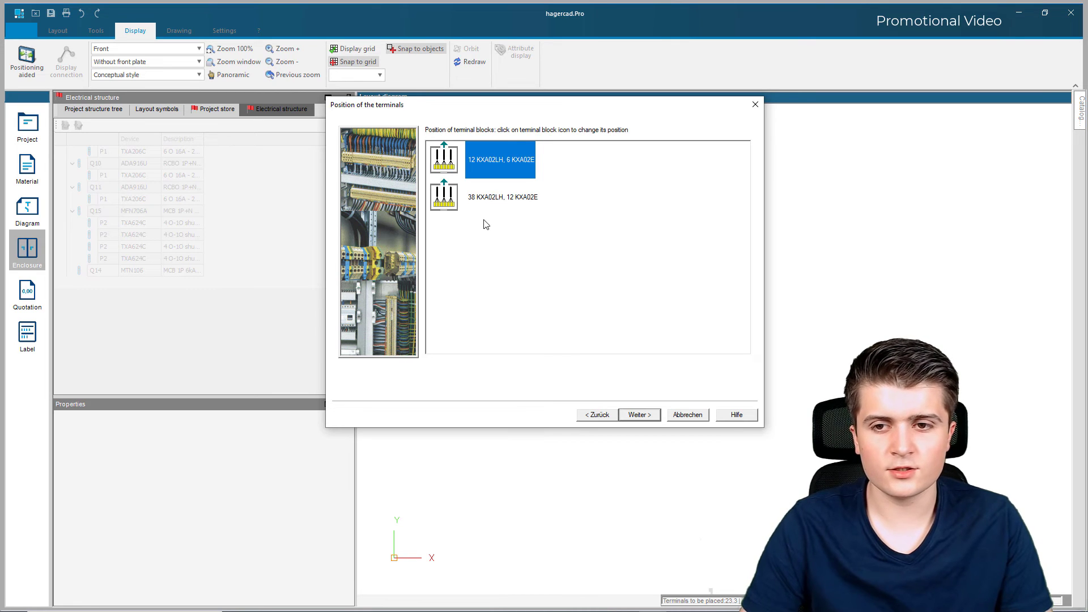
left_click(651, 415)
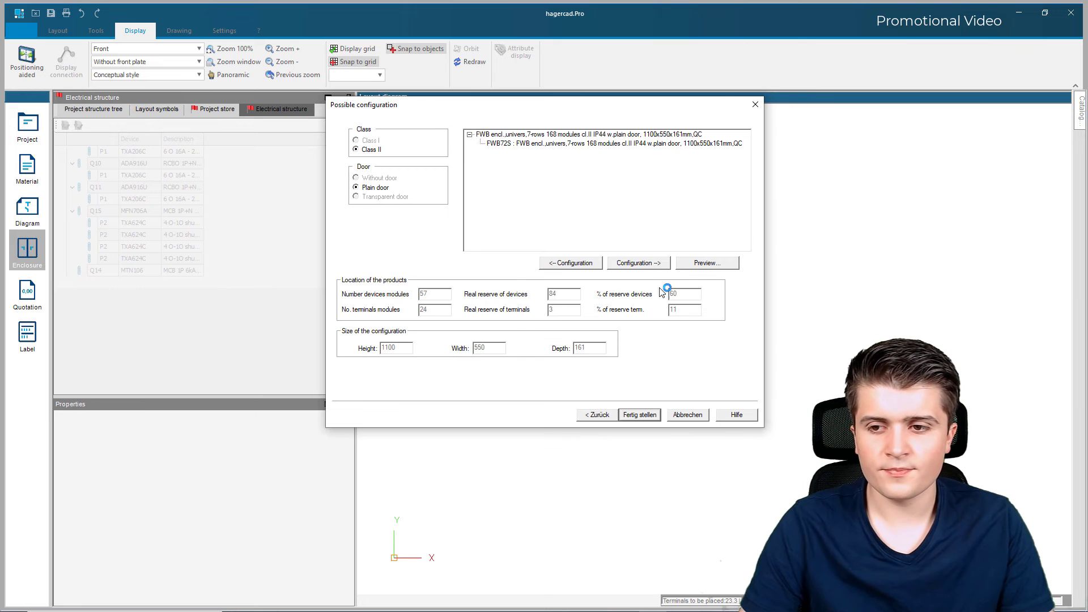
- Preview the possible configurations FWB72S, FWB73S and FWB74S in the layout for comparison
mouse_move(533, 109)
left_mouse_down()
mouse_move(244, 101)
mouse_move(347, 103)
left_mouse_up()
left_click(413, 256)
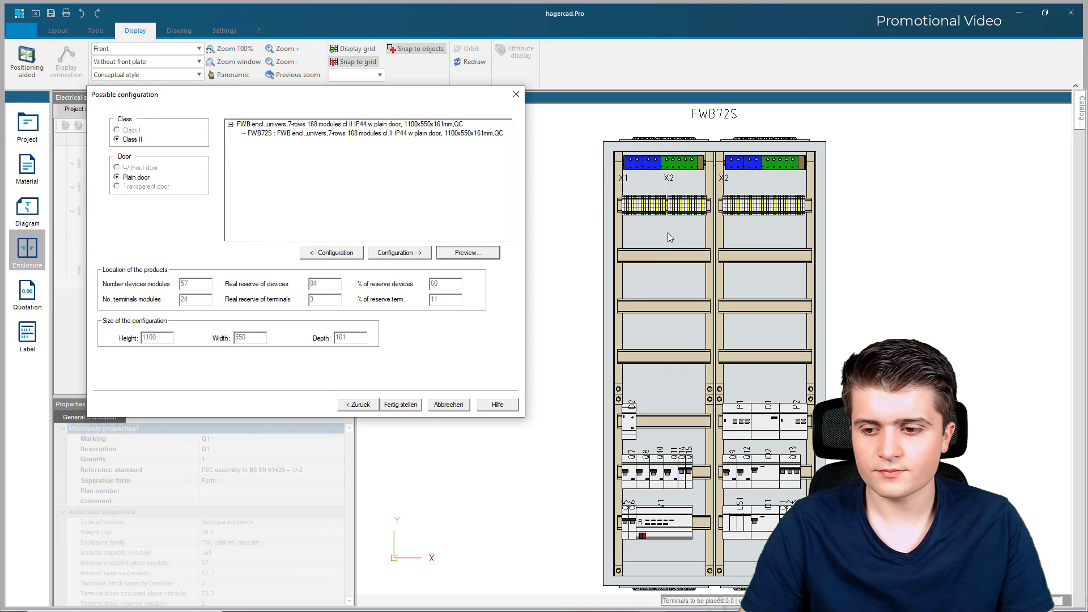
left_click(408, 256)
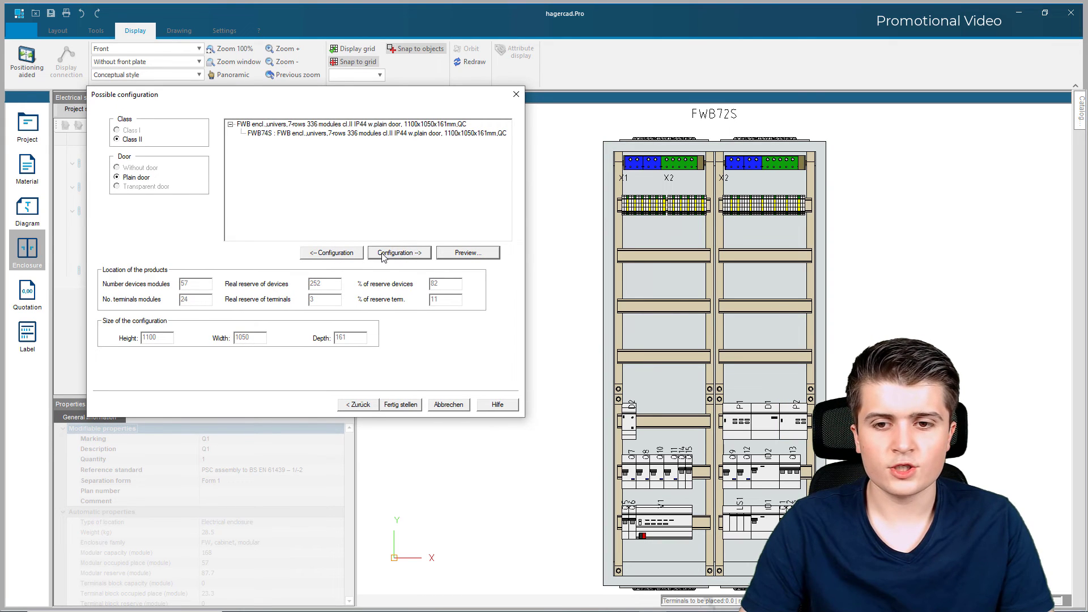
left_click(335, 254)
left_click(461, 253)
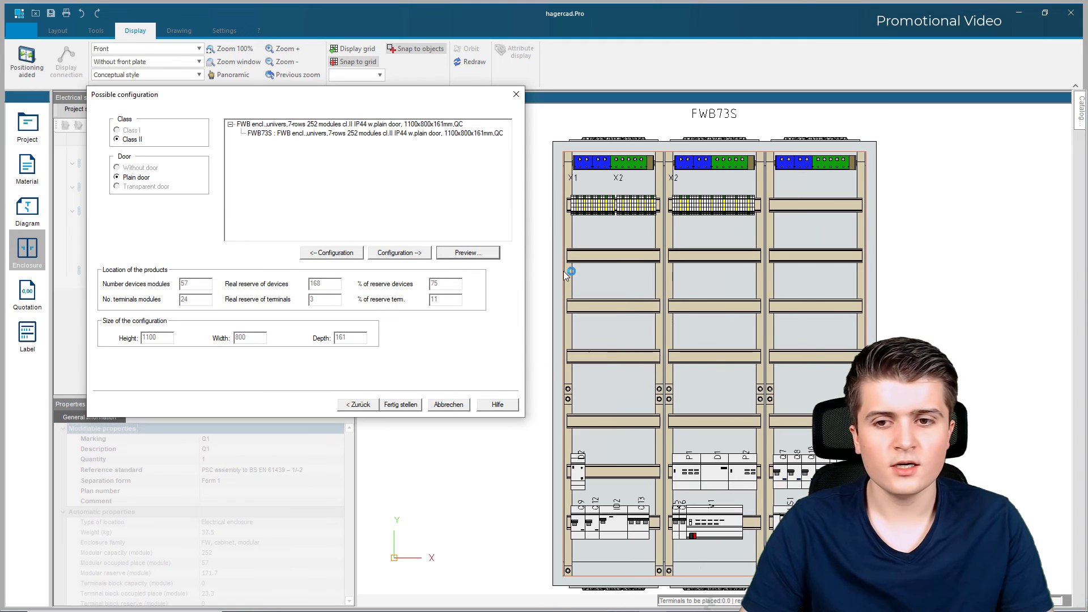
left_click(406, 254)
left_click(469, 254)
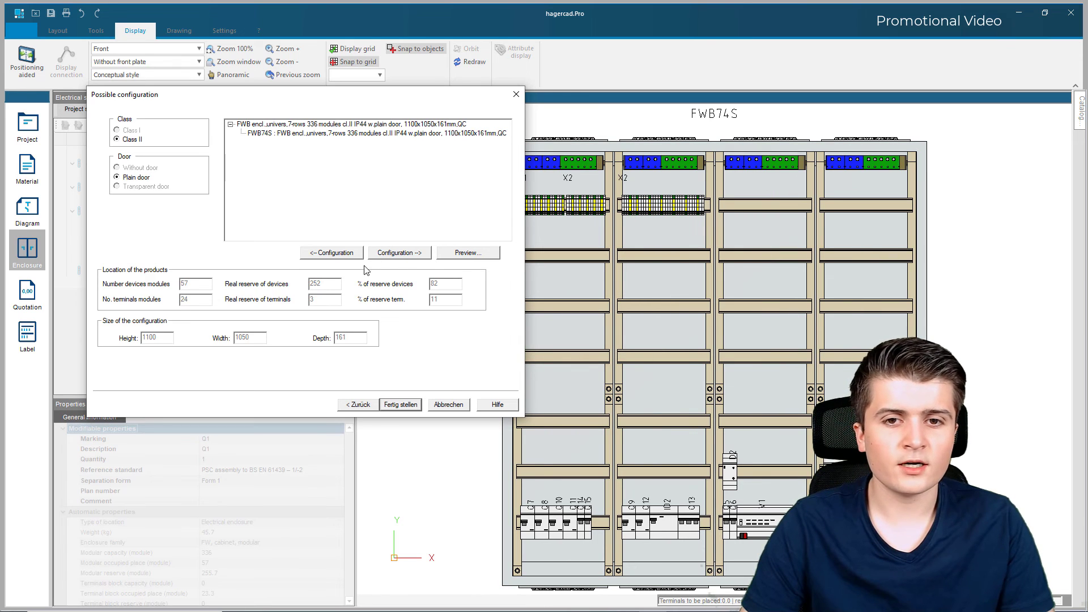
- Return to the seven-row, 168-module FWB72S configuration, preview it and finish the enclosure calculation
left_click(333, 256)
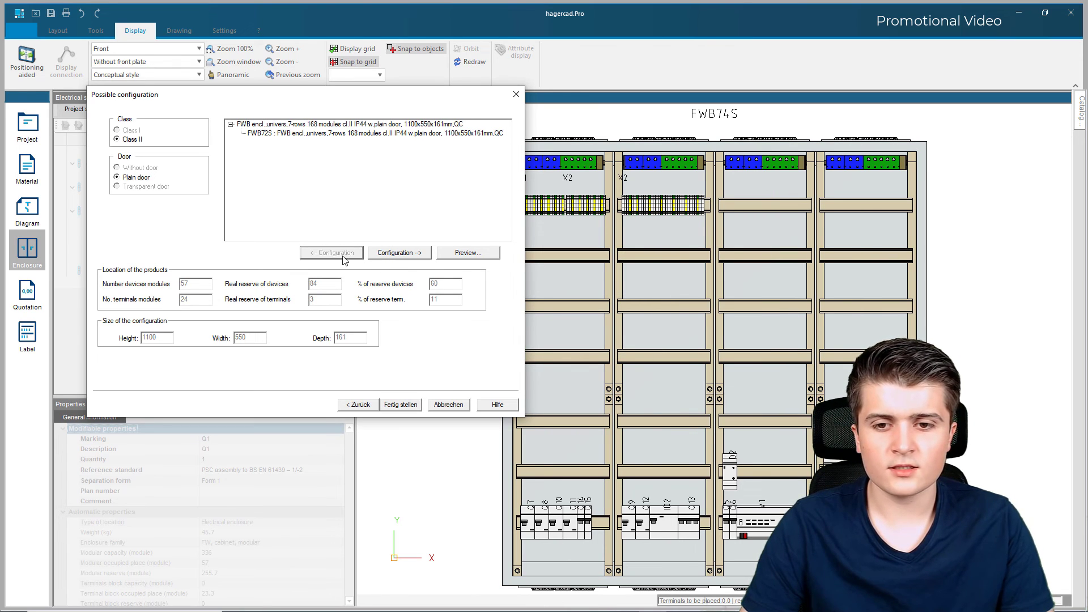
left_click(478, 253)
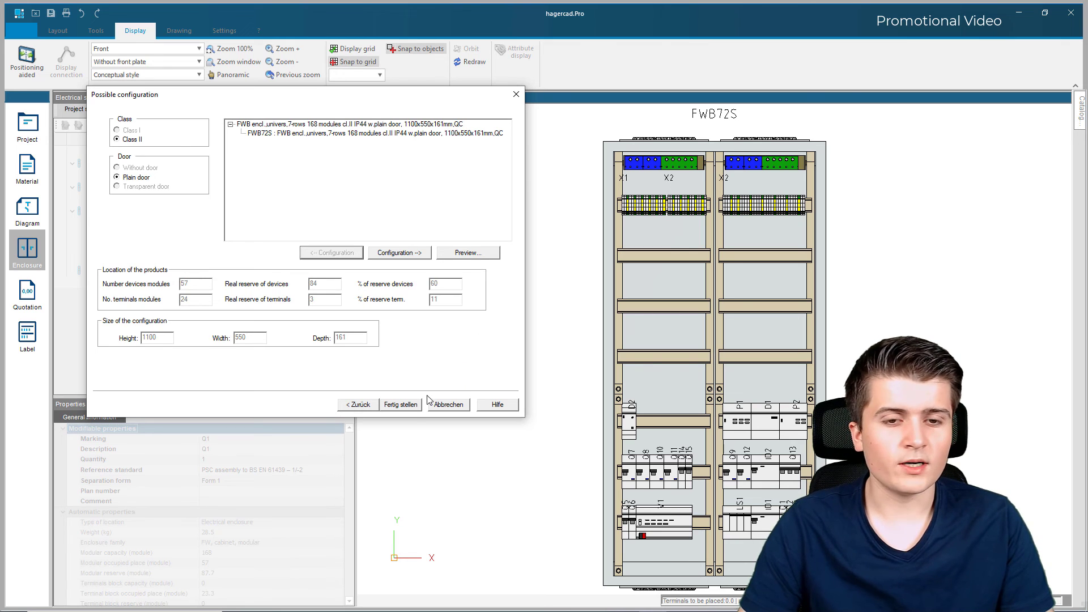
left_click(400, 405)
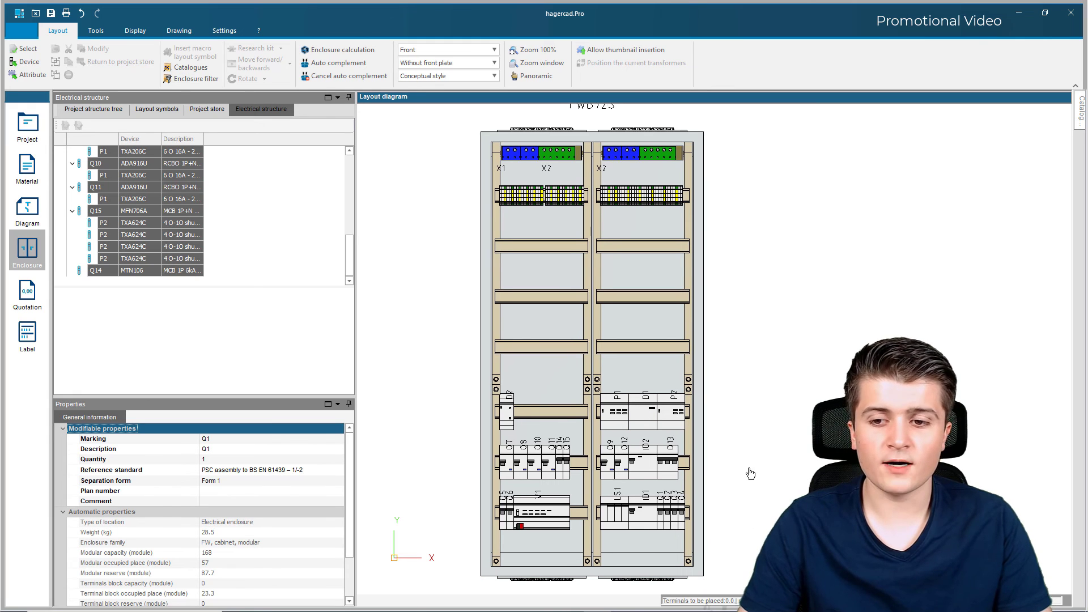
- Move devices V1 and D2 onto the empty right-column rail above P1, D1 and P2, with D2 left of V1
scroll(747, 465, "down", 1)
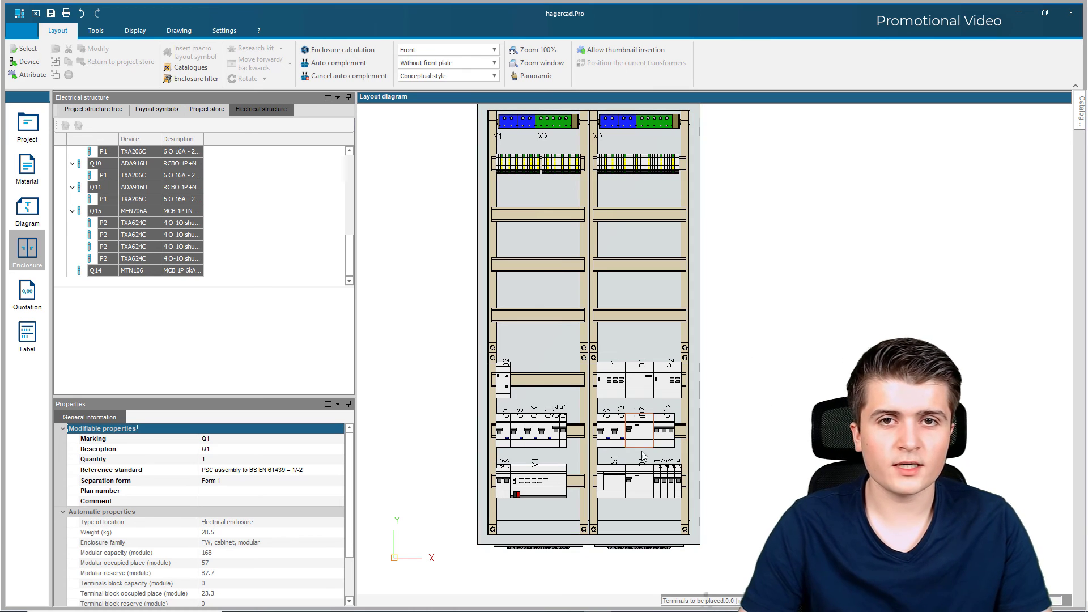
left_click_drag(547, 504, 669, 325)
left_click_drag(466, 384, 619, 315)
left_click(790, 338)
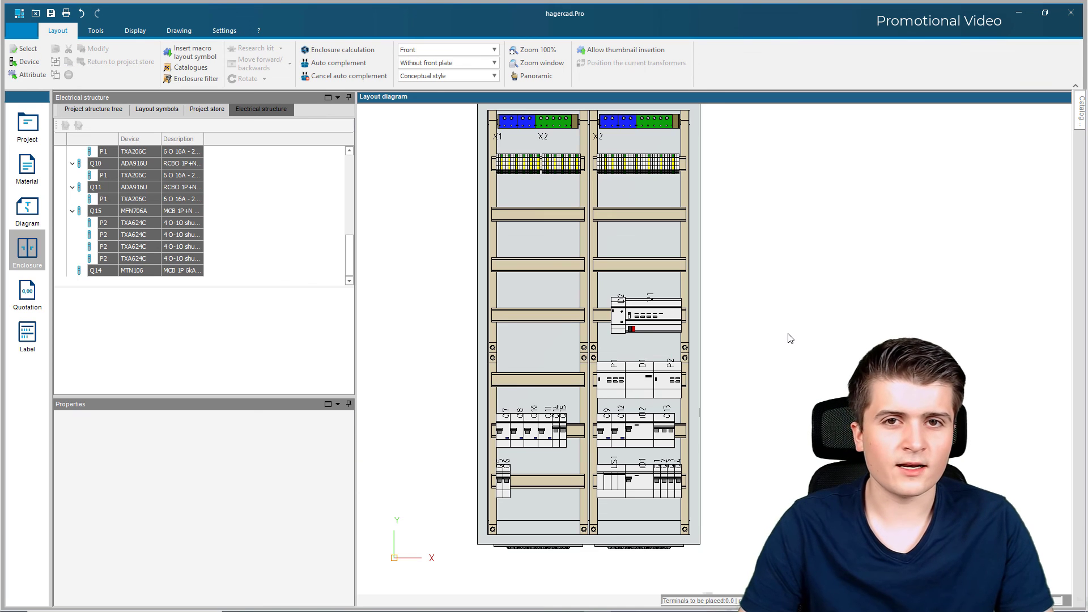